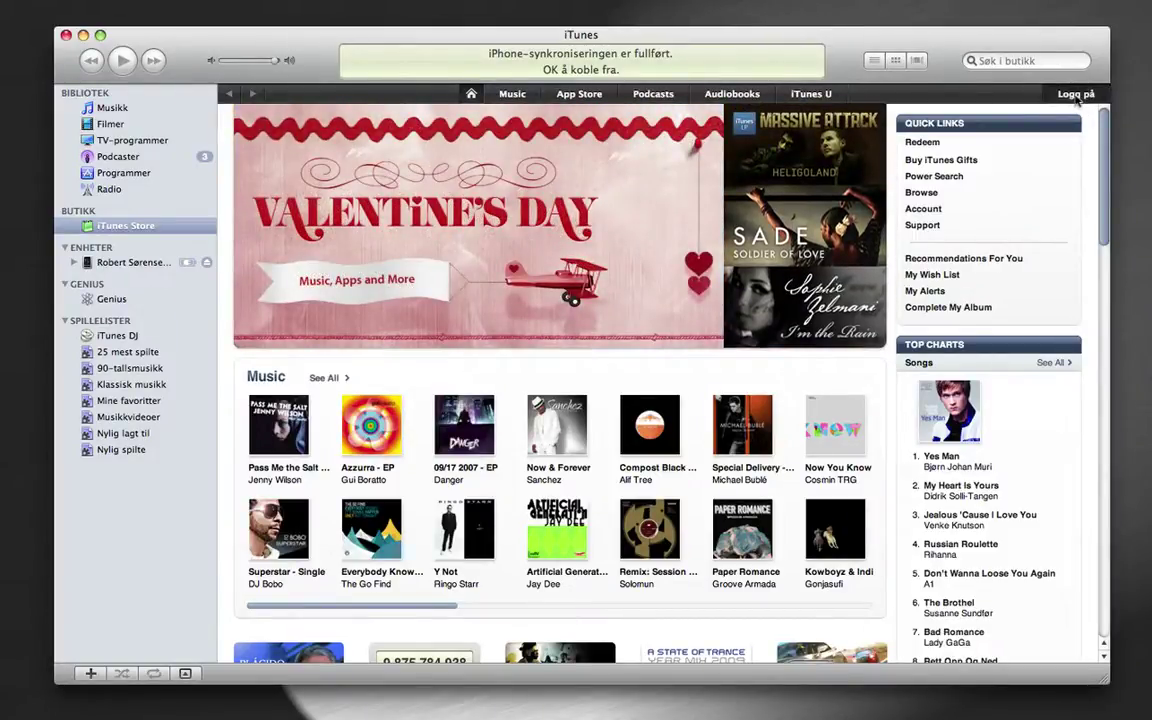
Start a new iTunes Store account from the sign-in prompt, then go back to the Norwegian terms page
click(1076, 94)
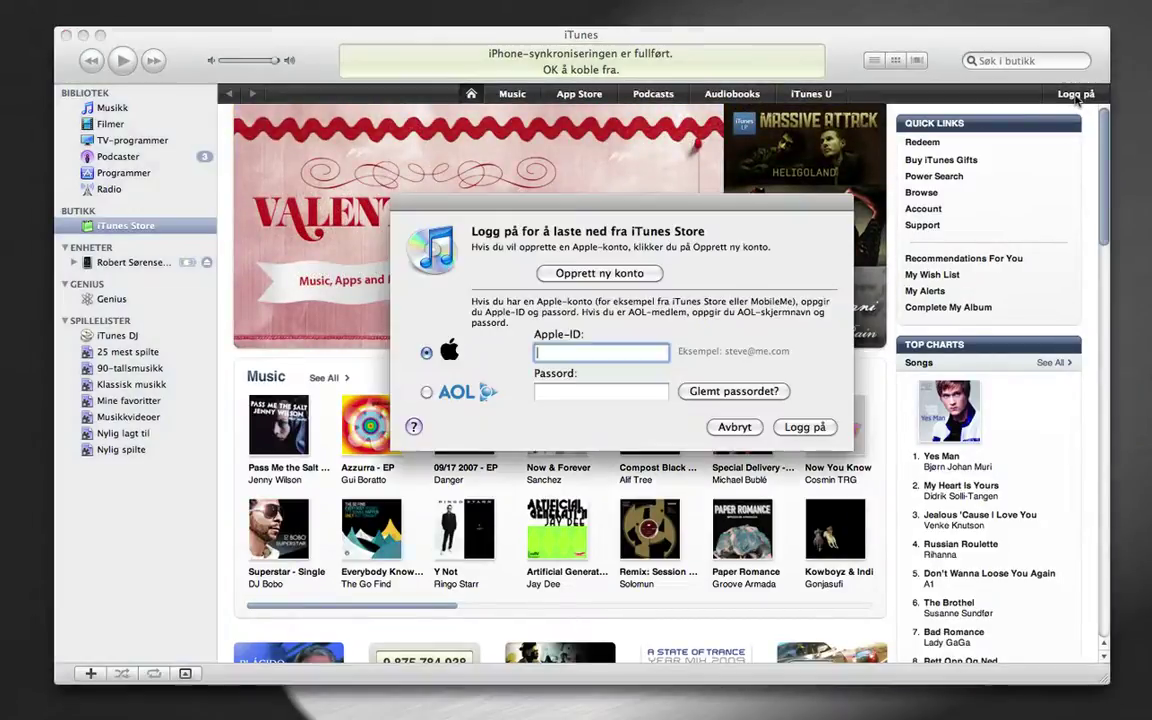
click(603, 274)
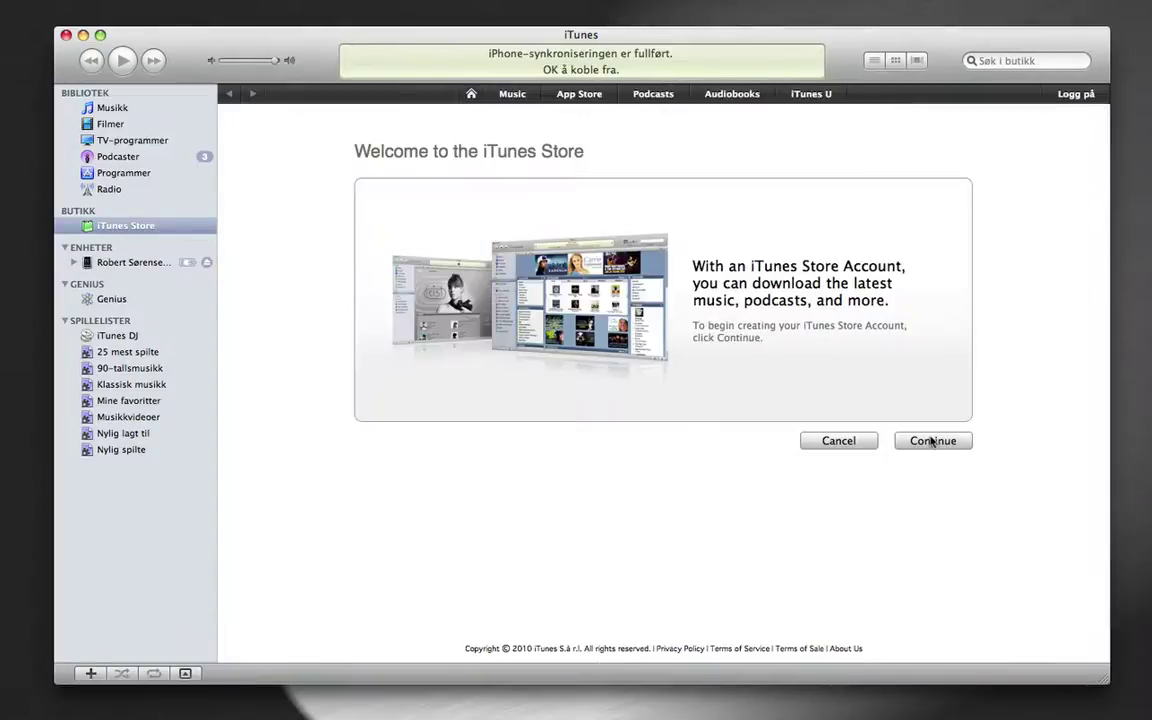
click(940, 441)
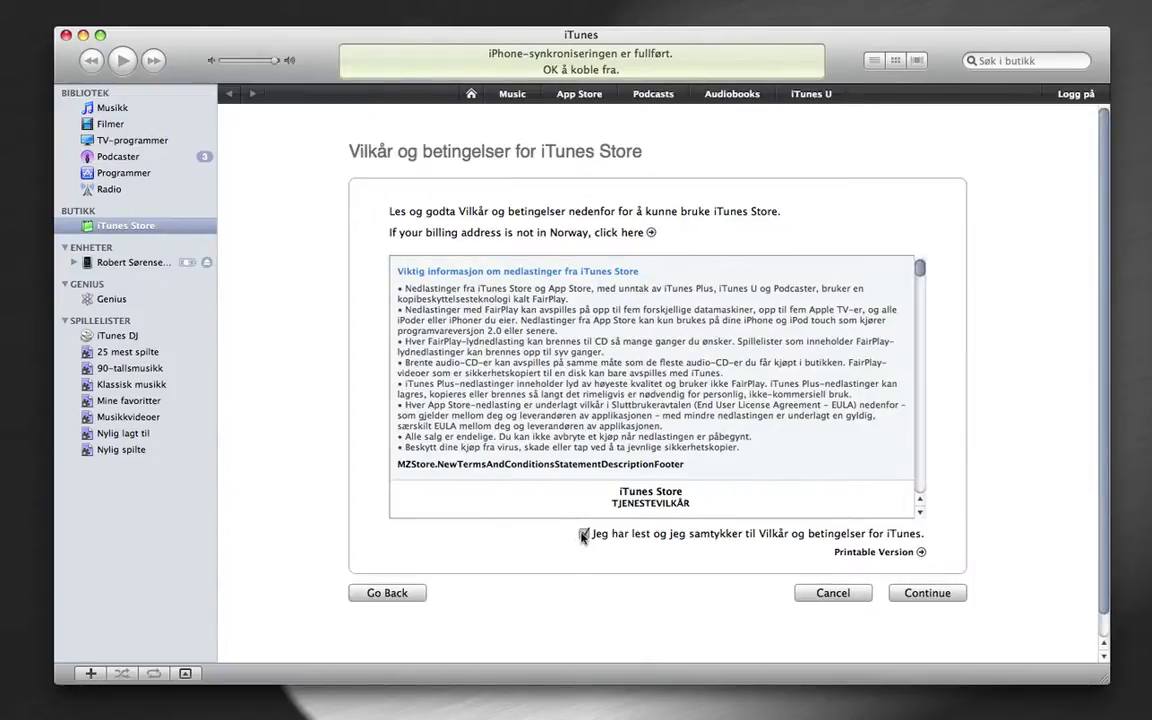
click(921, 592)
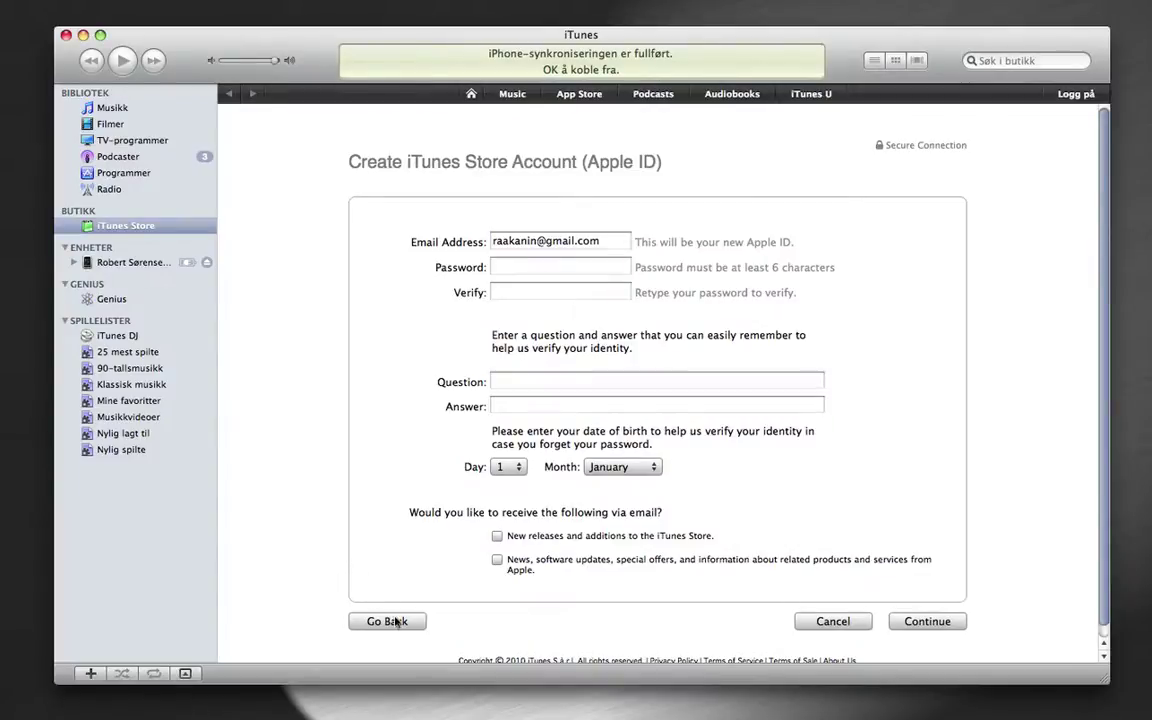
click(392, 621)
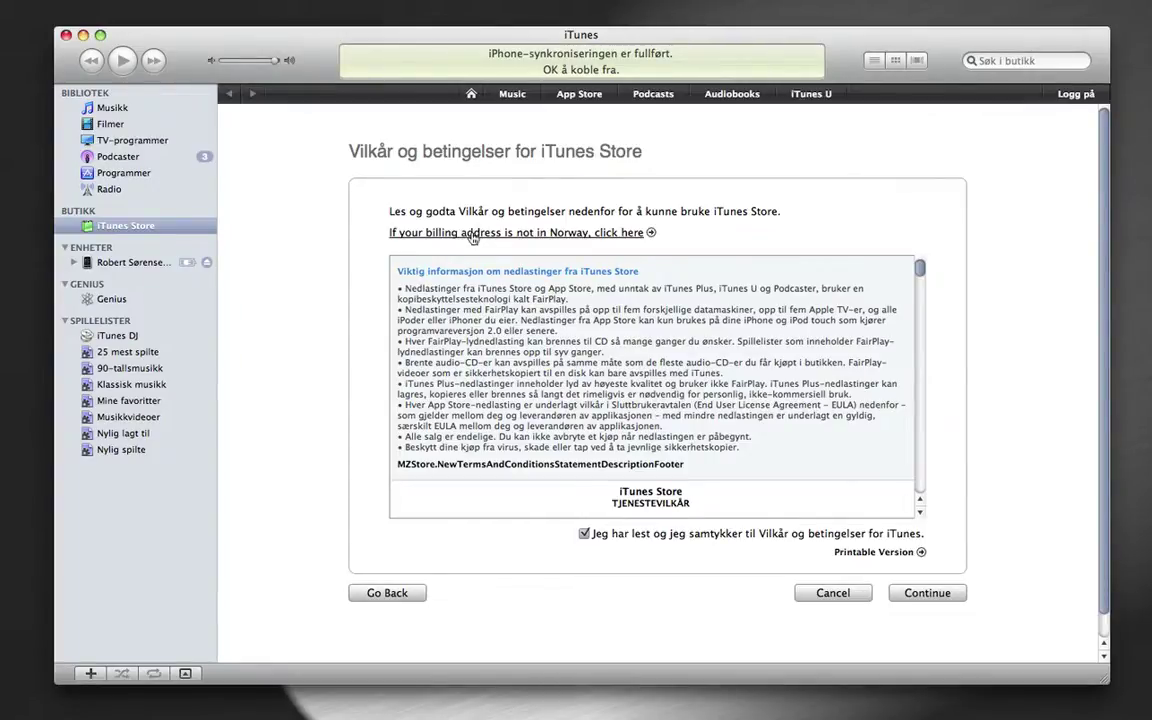
Change the billing country from Norway to Sweden and switch to the Swedish store
click(472, 234)
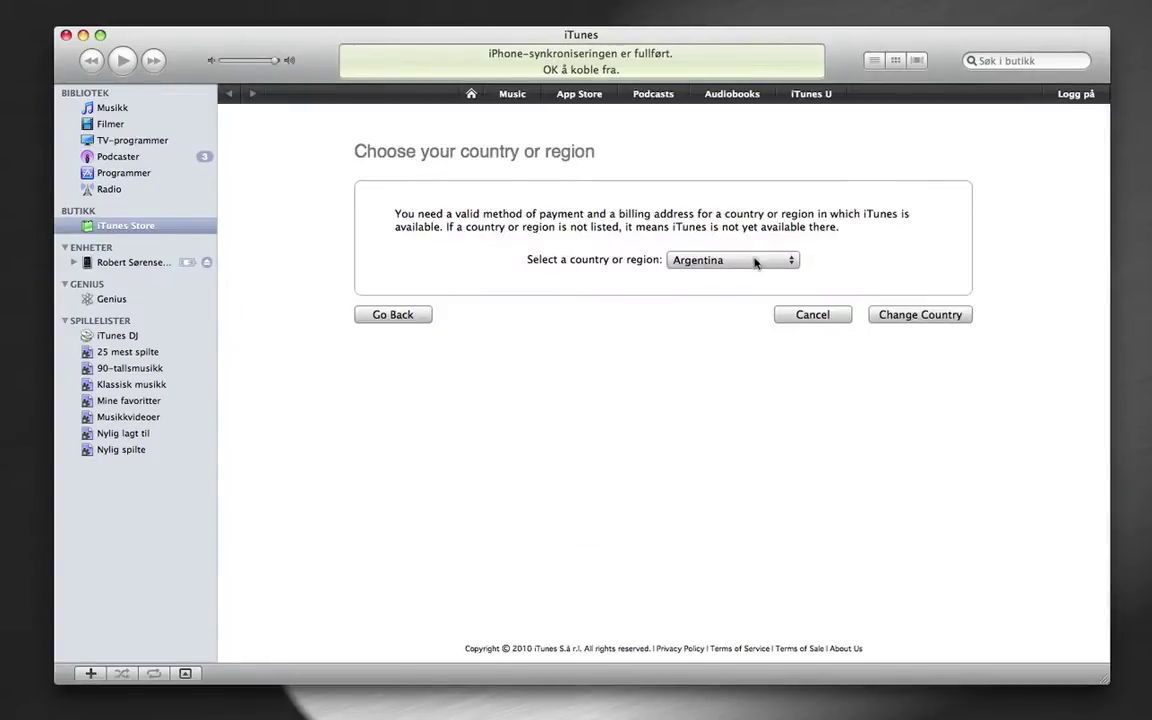
click(755, 262)
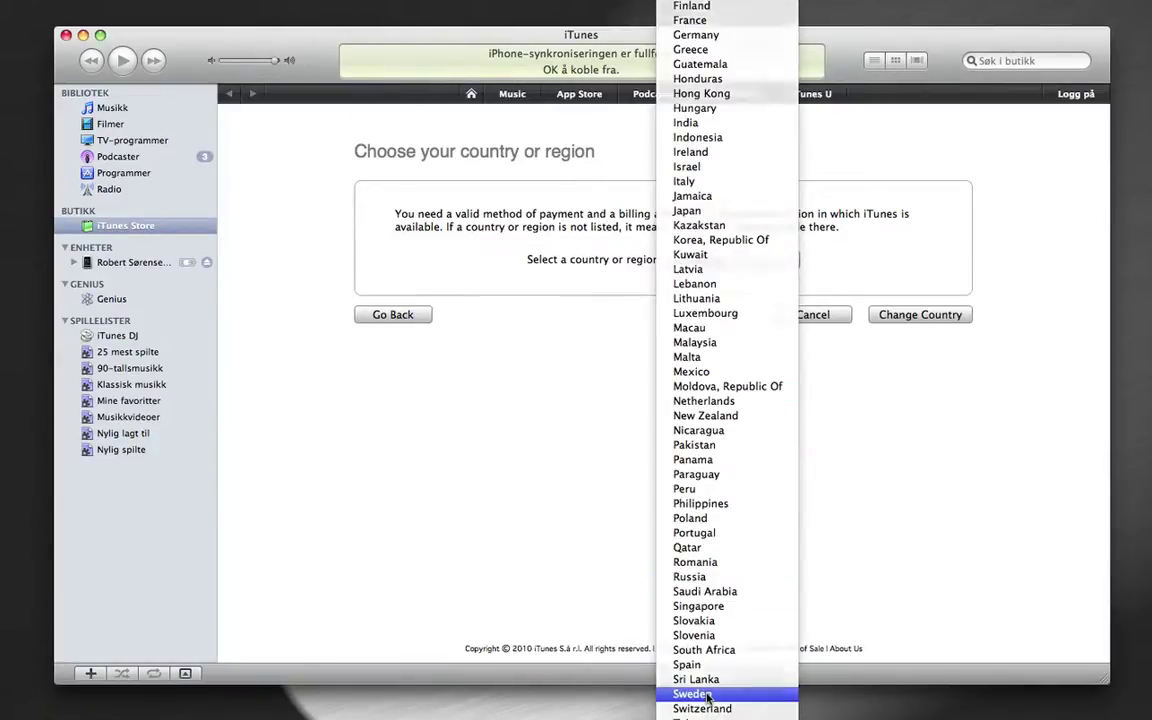
click(705, 694)
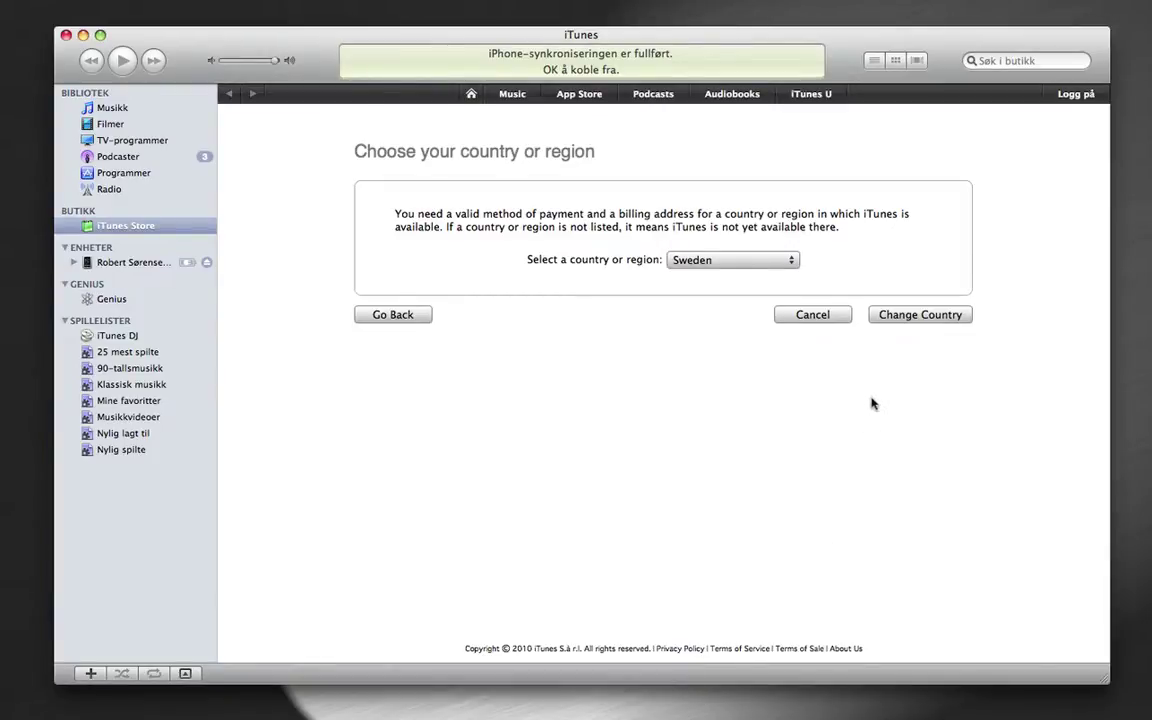
click(912, 320)
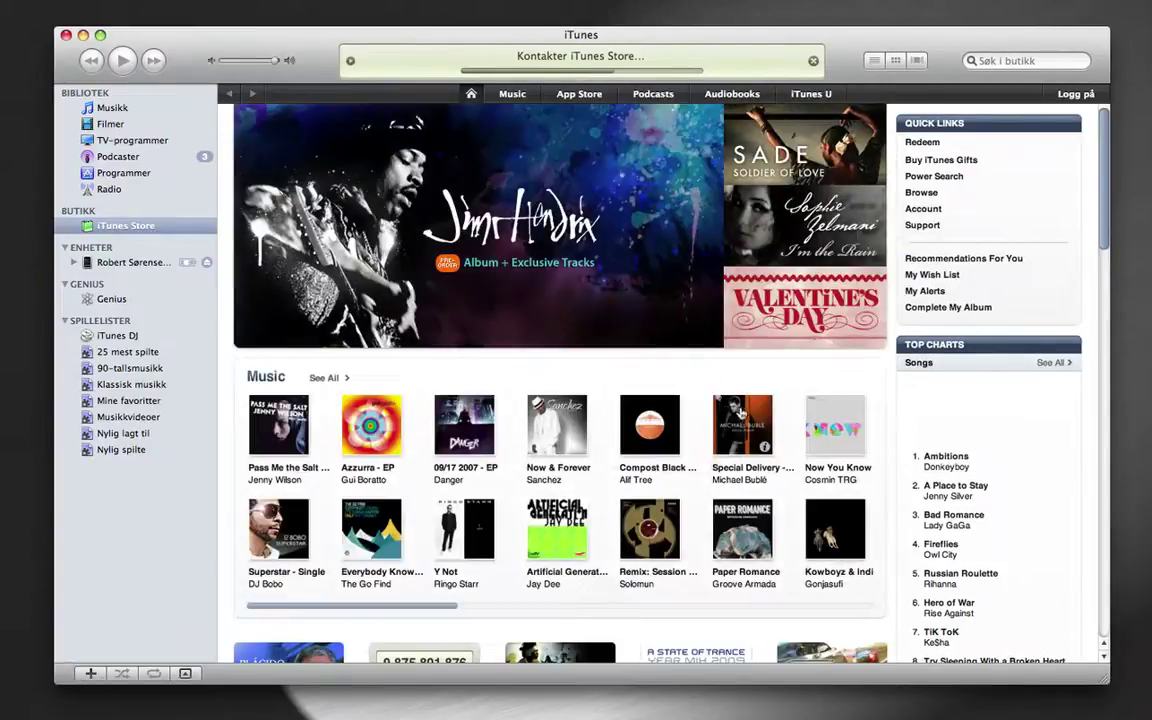
Open the Swedish store's App Store section and scroll to the Free Apps chart led by SVT Play
scroll(822, 411, down, 2)
scroll(822, 411, down, 10)
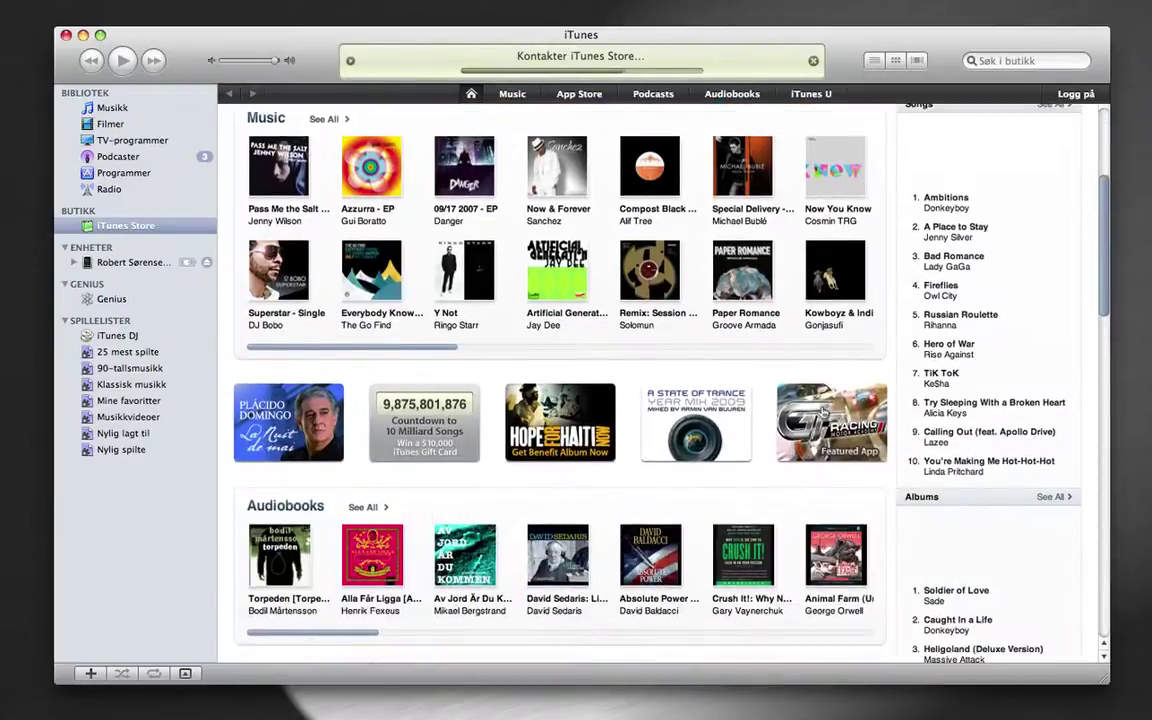
scroll(822, 411, down, 15)
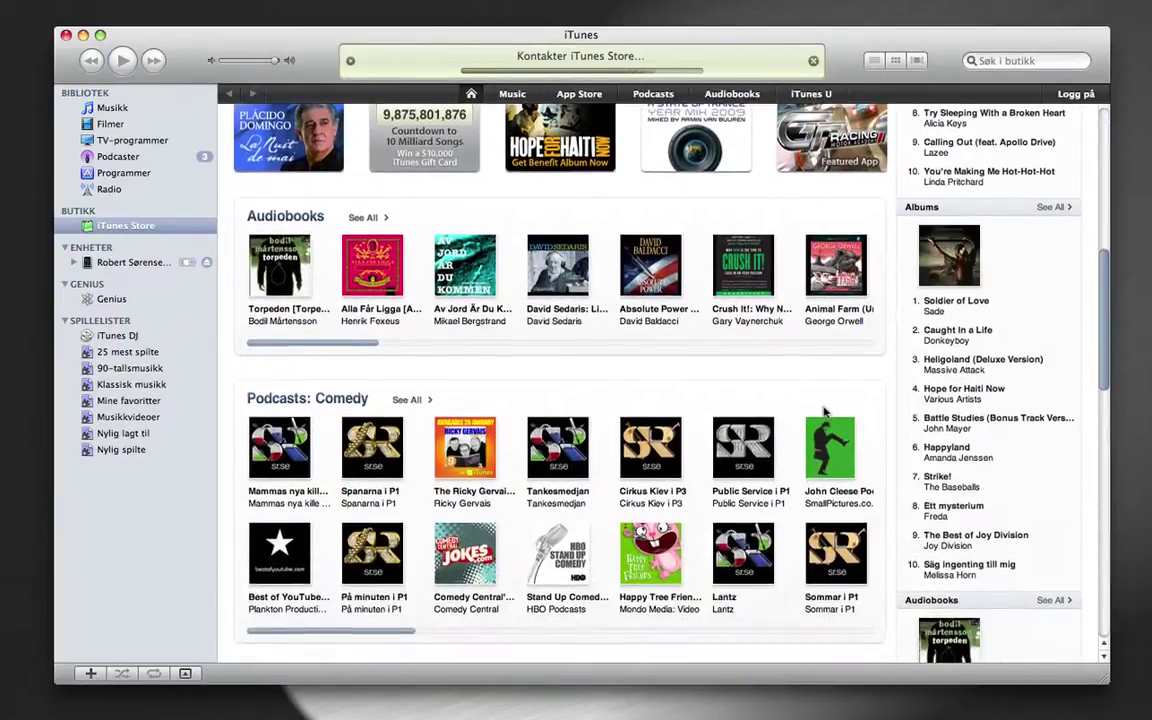
scroll(824, 411, up, 20)
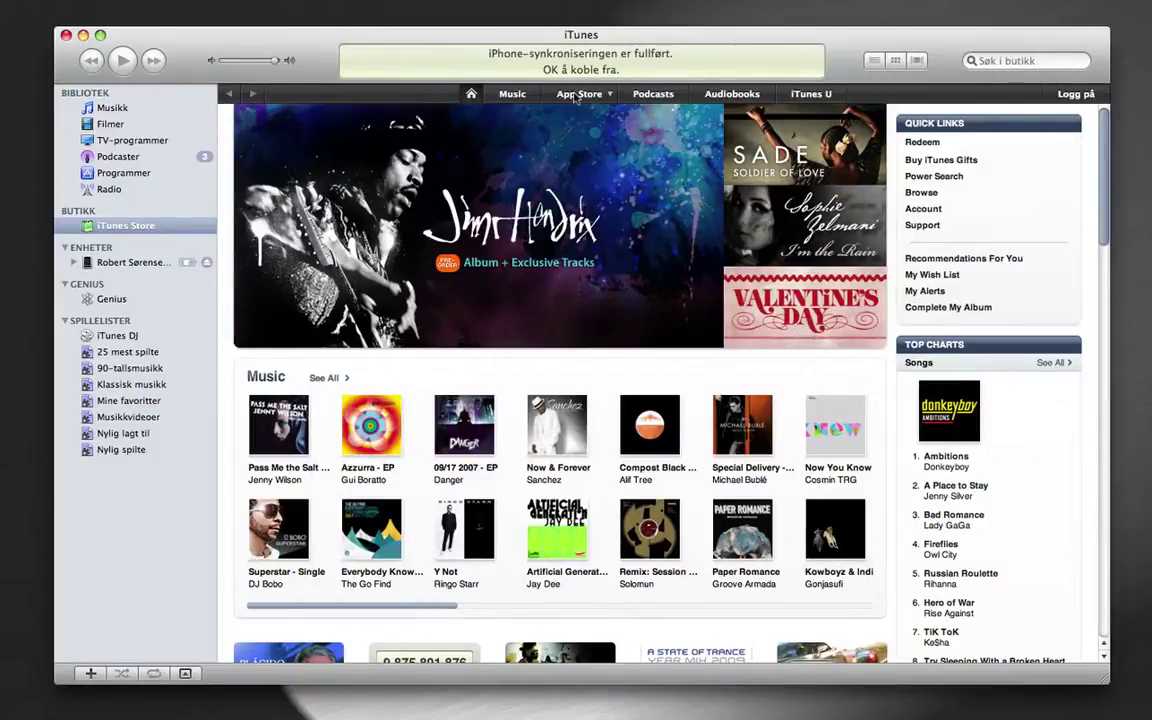
click(515, 92)
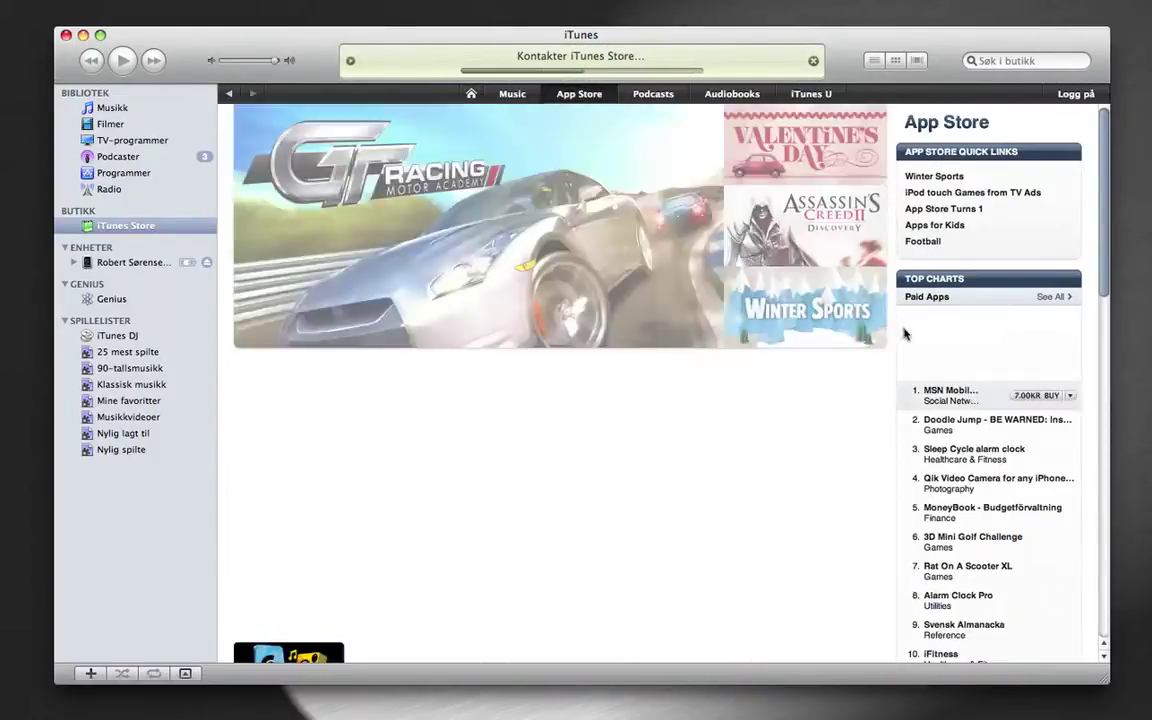
scroll(903, 331, down, 2)
scroll(903, 331, down, 10)
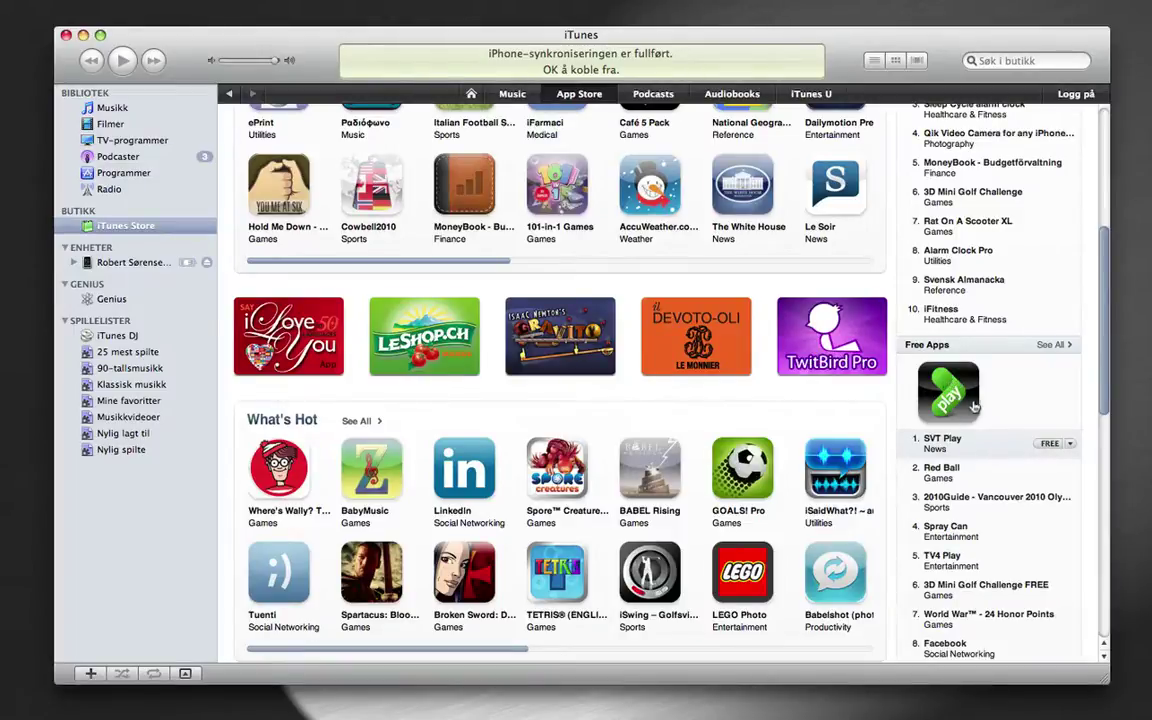
Request the free SVT Play app, start a new account, and agree to the Swedish terms
click(1048, 445)
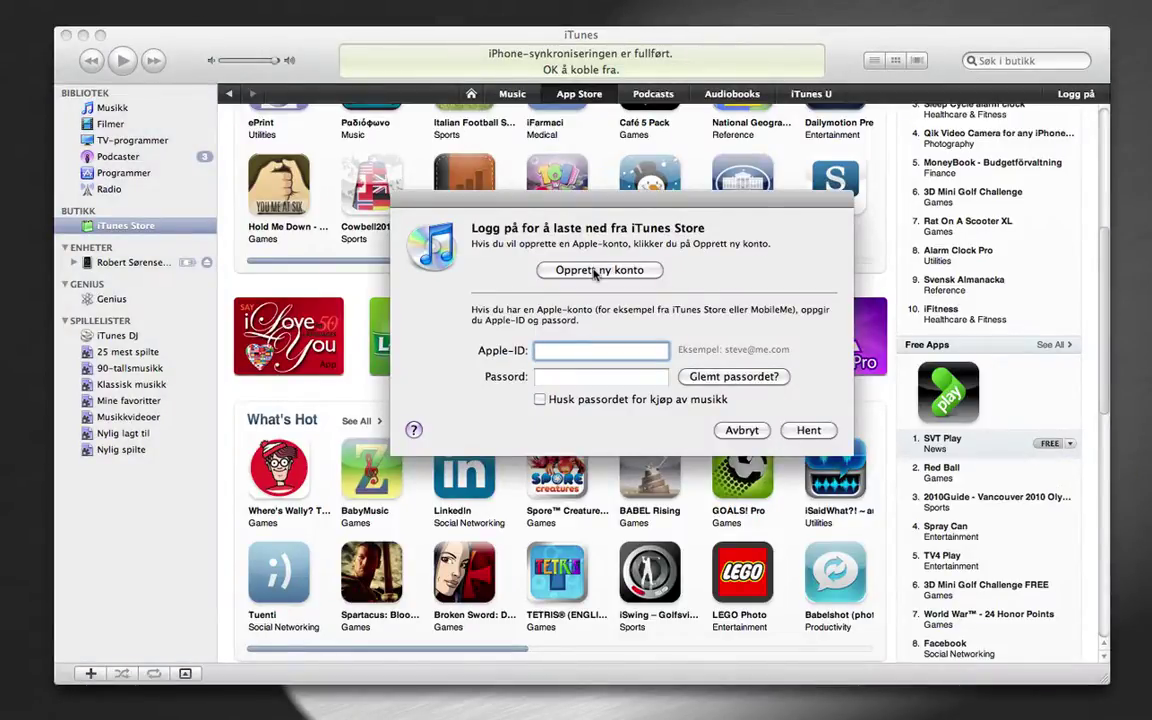
click(597, 271)
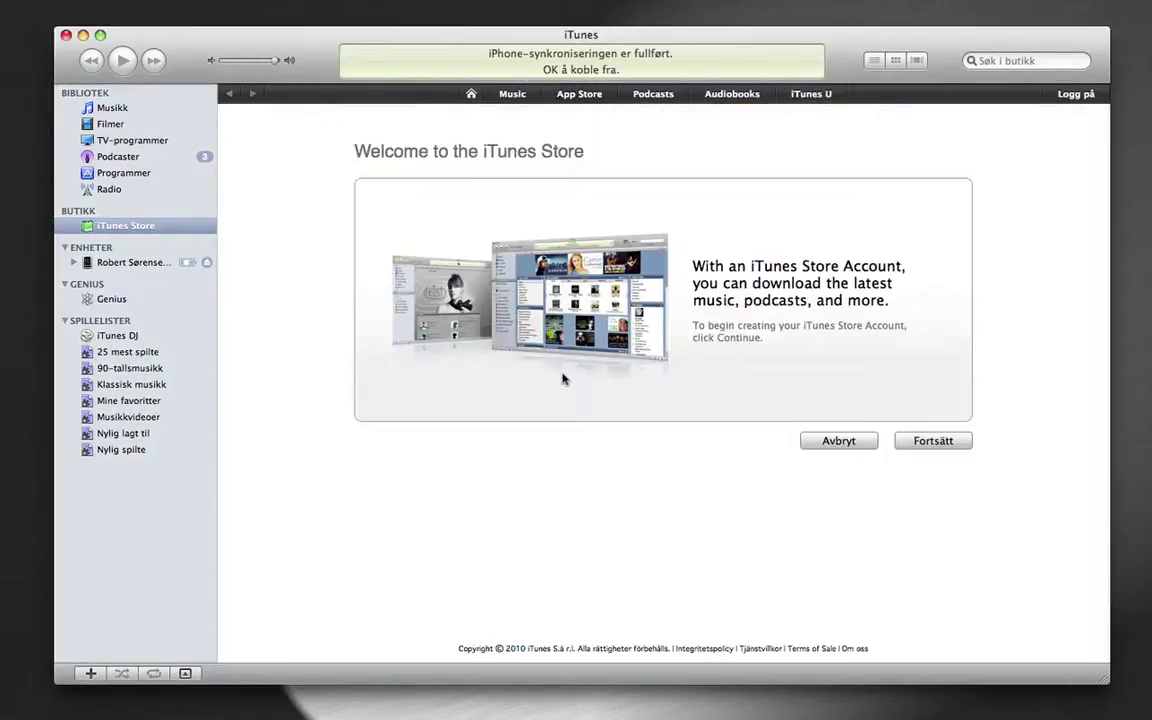
click(941, 440)
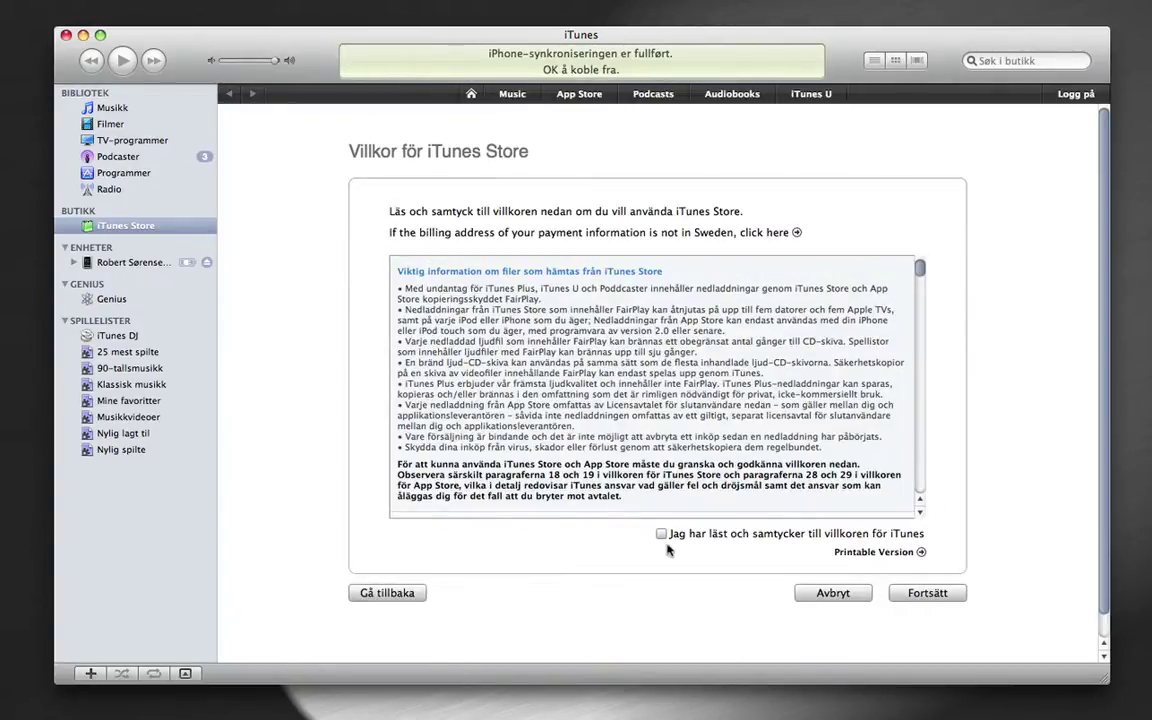
click(661, 533)
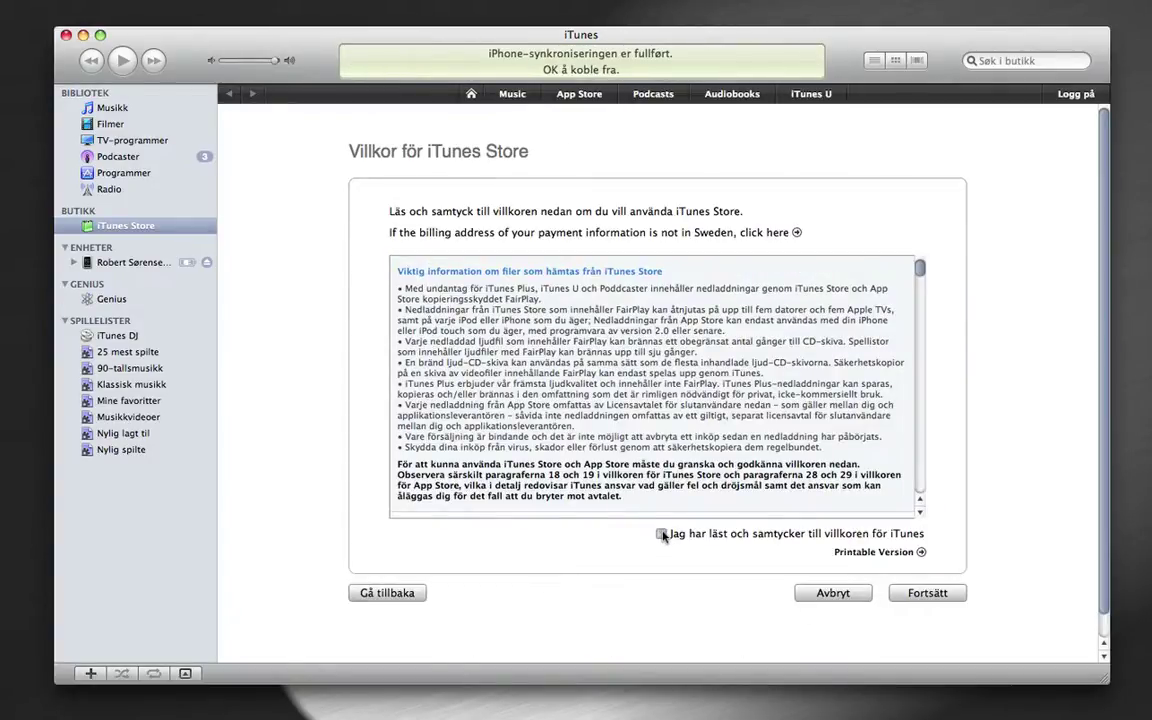
click(950, 594)
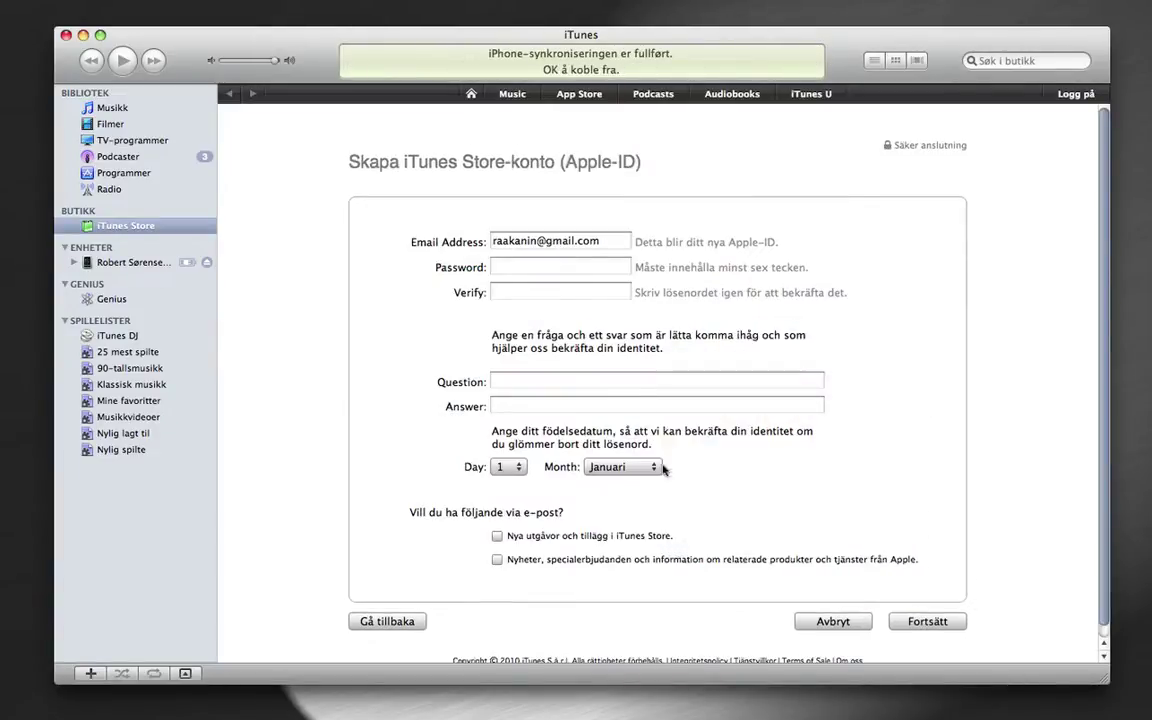
Replace the e-mail with the account's address, then enter and confirm the password
triple_click(572, 241)
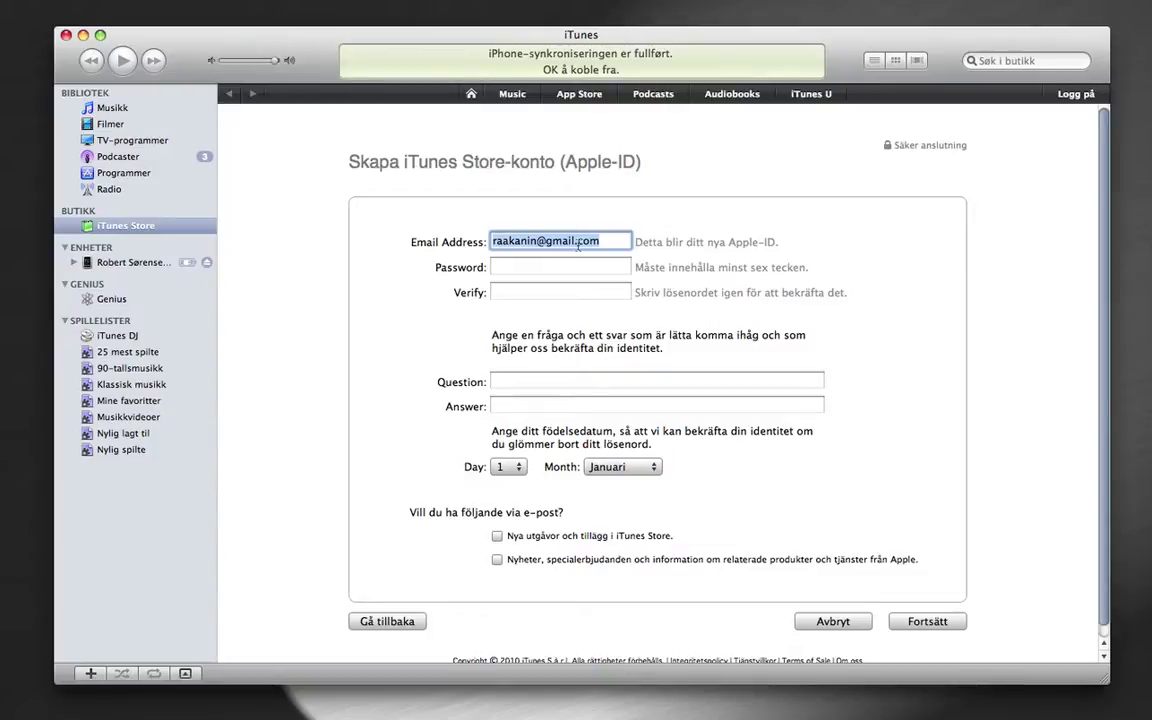
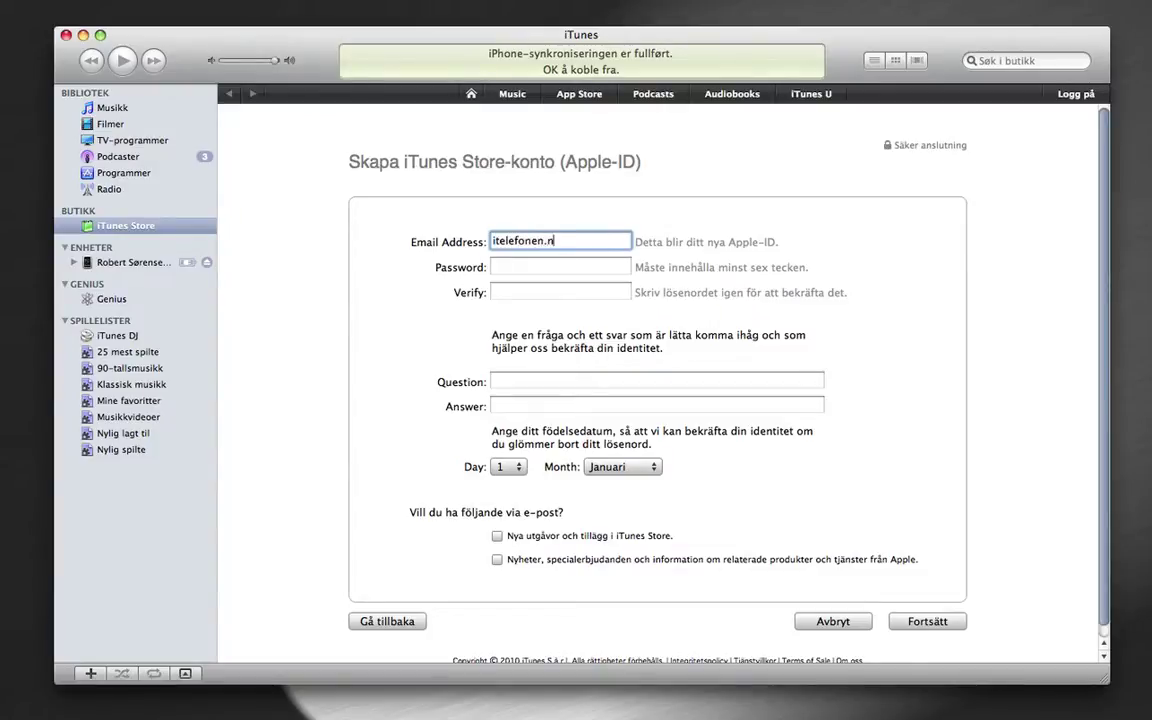
key(Tab)
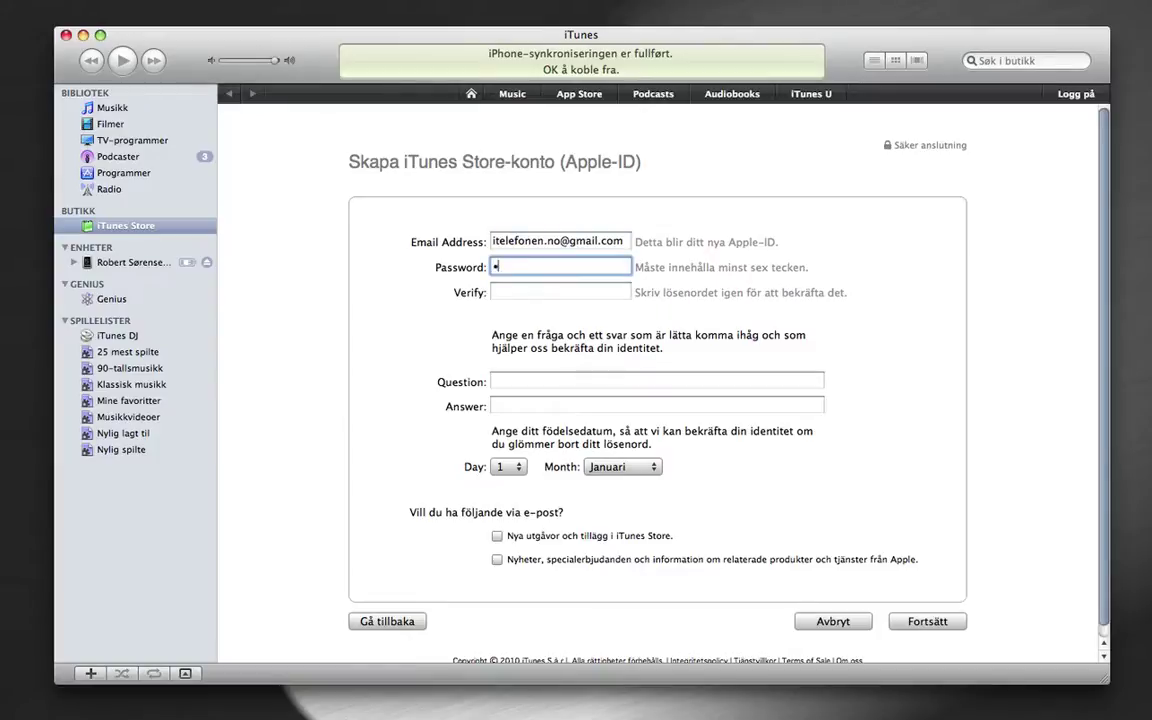
text(••••••)
key(Tab)
text(•••)
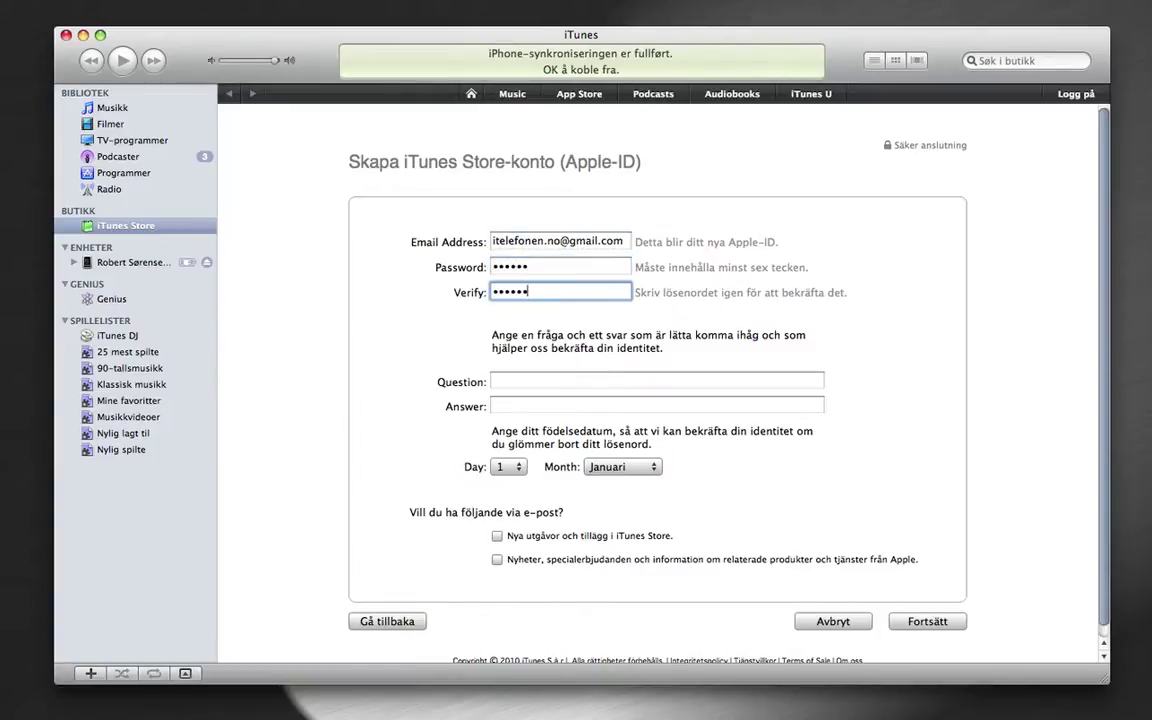
text(•••)
key(Tab)
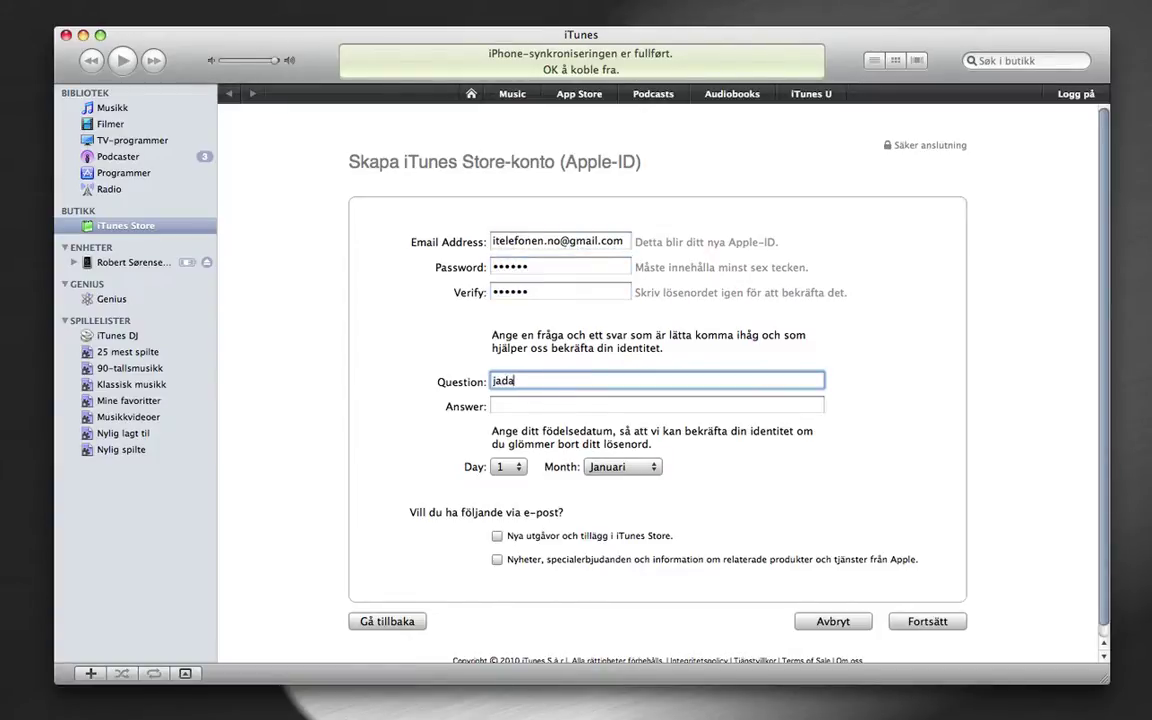
Move past the security question and answer, set the birth date to 7 April, and submit
key(Tab)
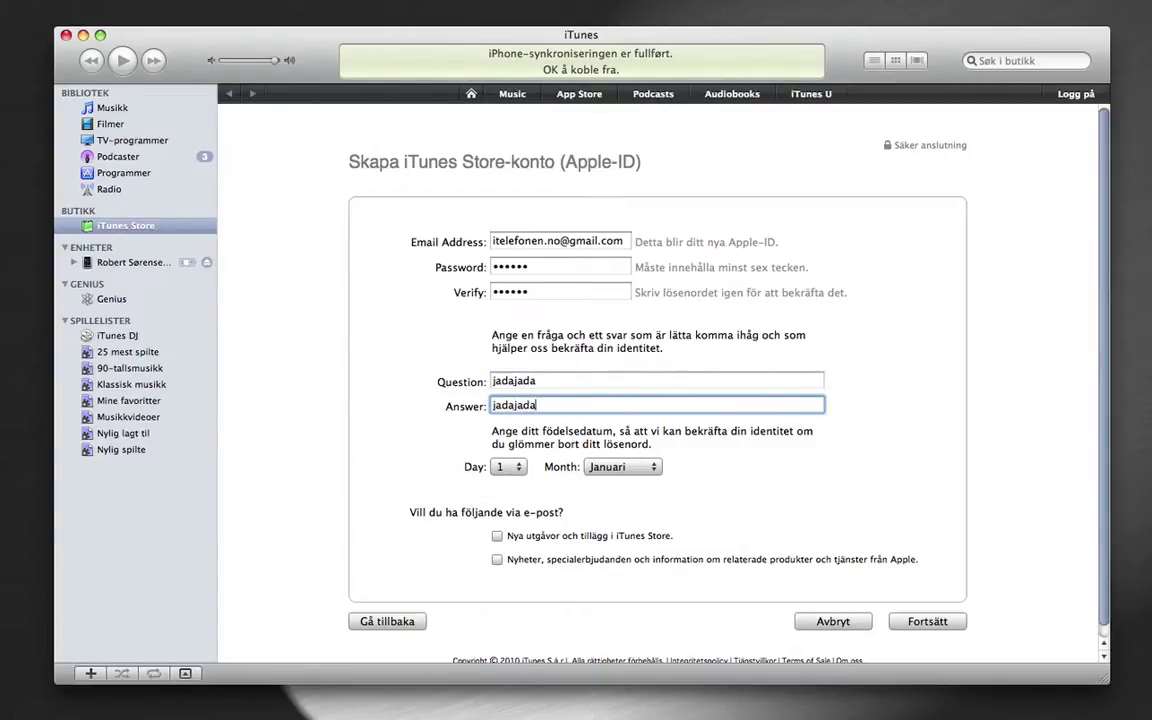
key(Tab)
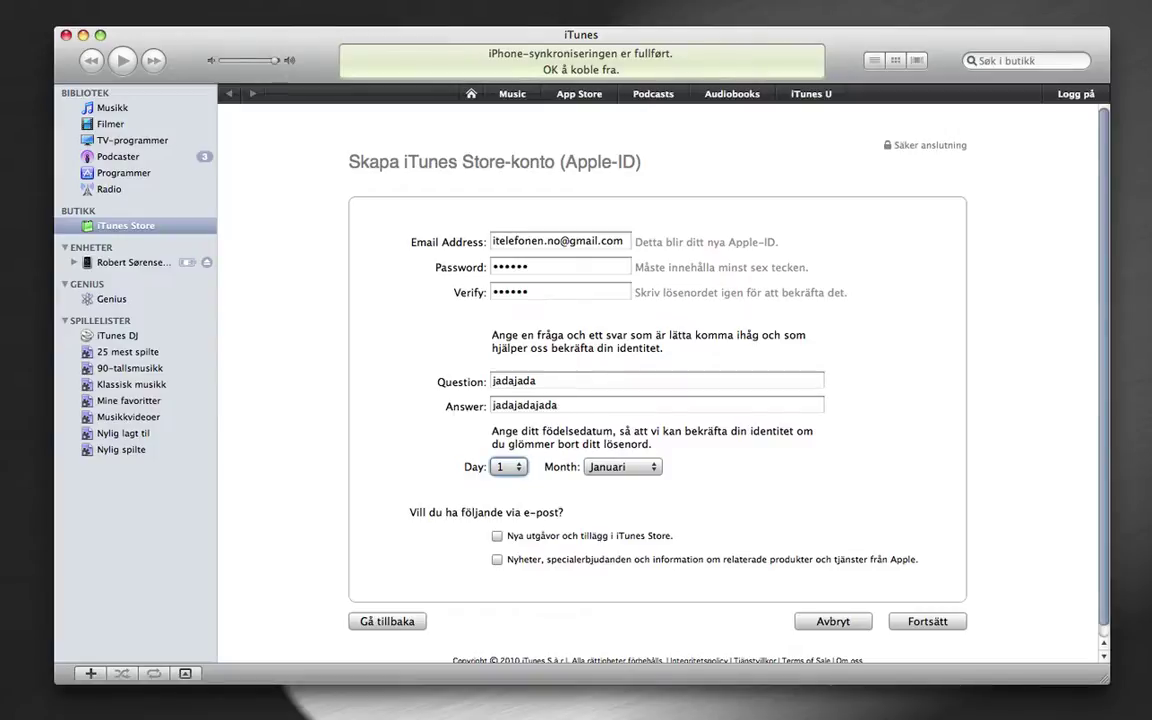
key(Down)
key(Tab)
key(Down)
key(Down)
key(Down)
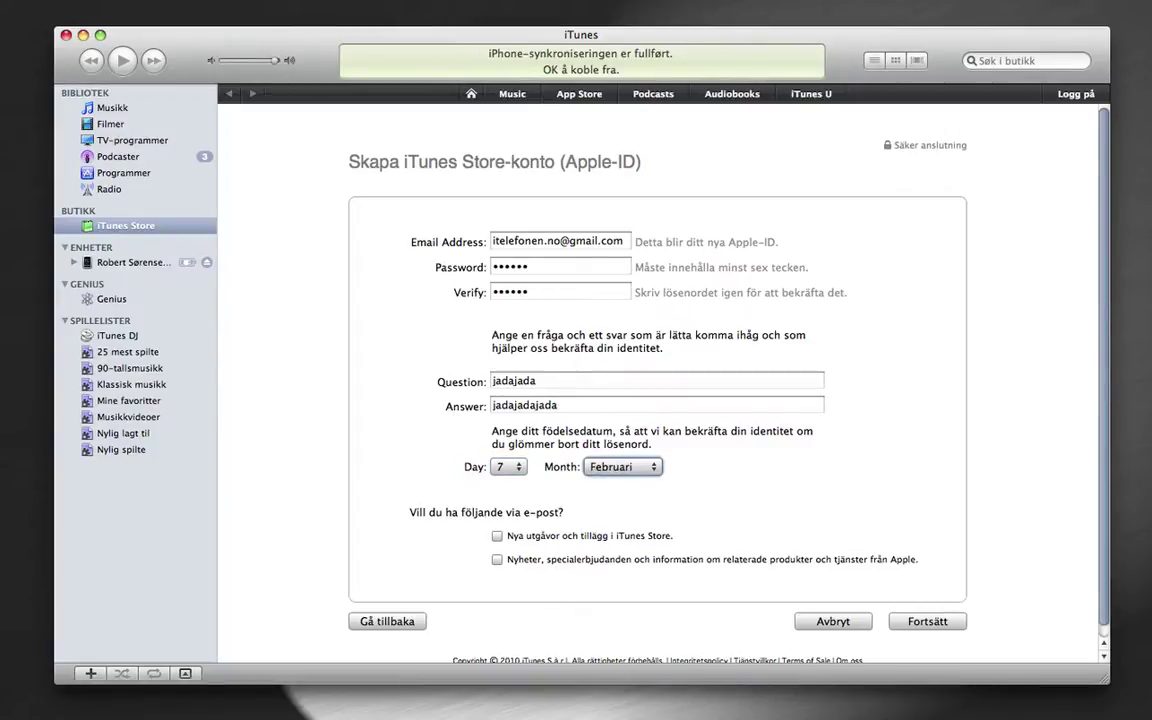
key(Tab)
key(Tab)
key(Tab)
key(Tab)
key(Tab)
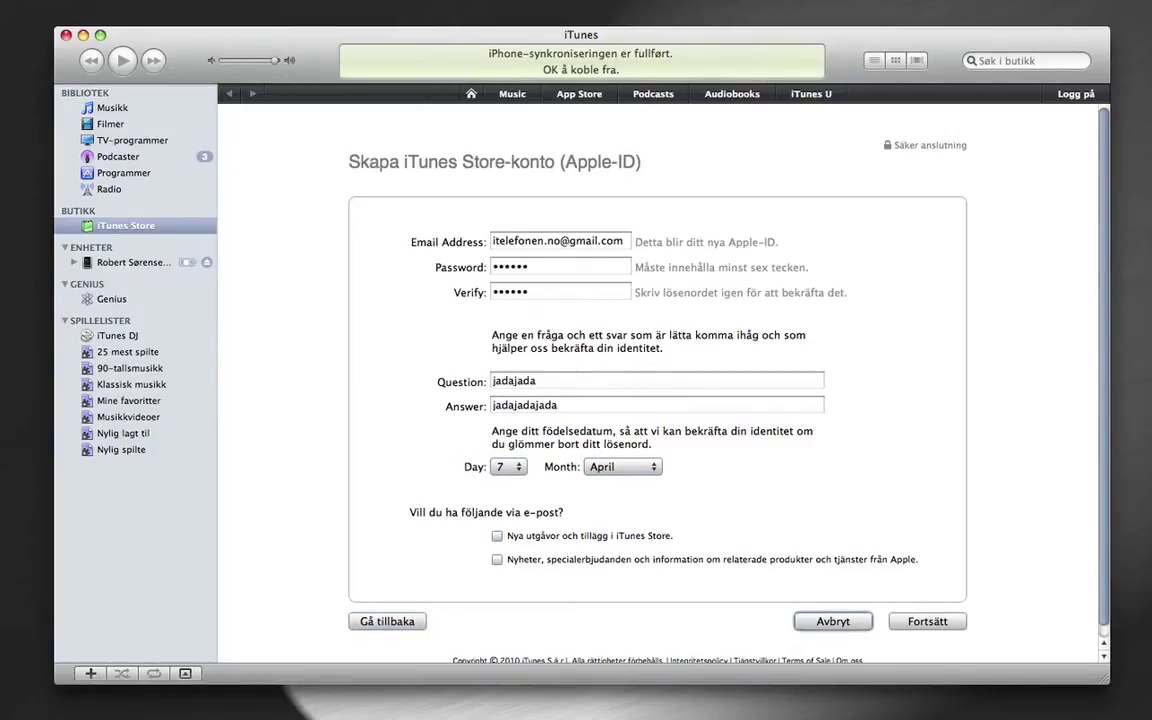
key(Return)
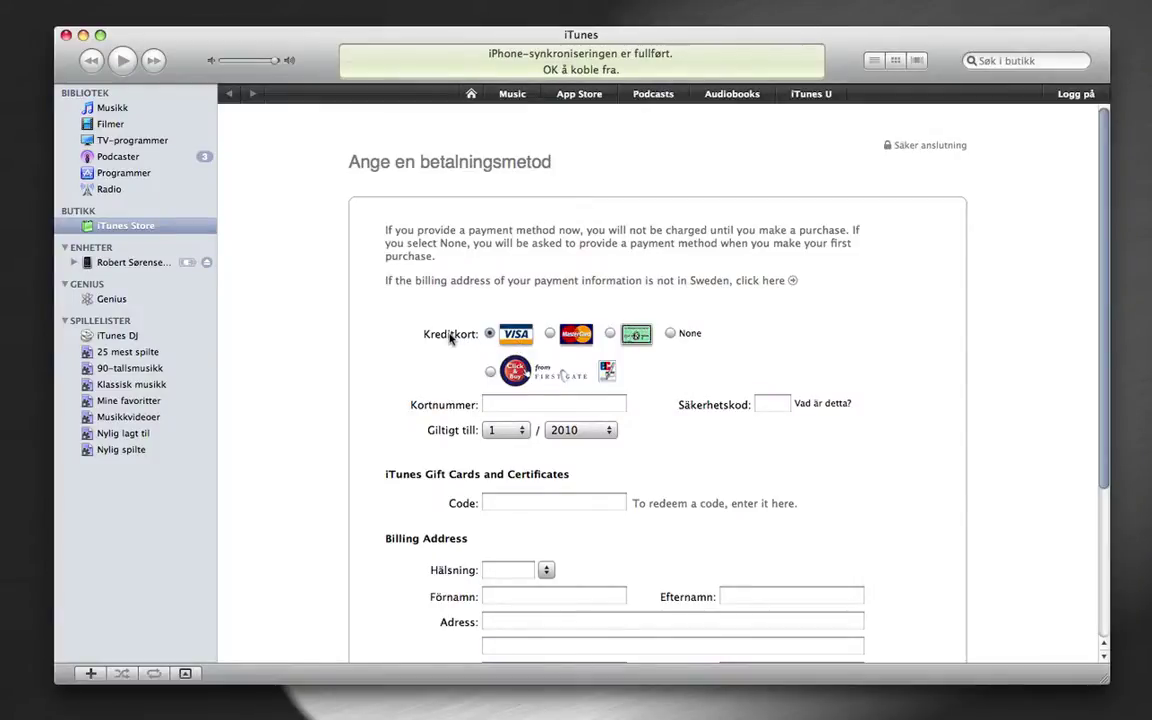
Select None as payment method, salutation Mr., and enter the first name and surname
click(670, 334)
scroll(394, 442, down, 5)
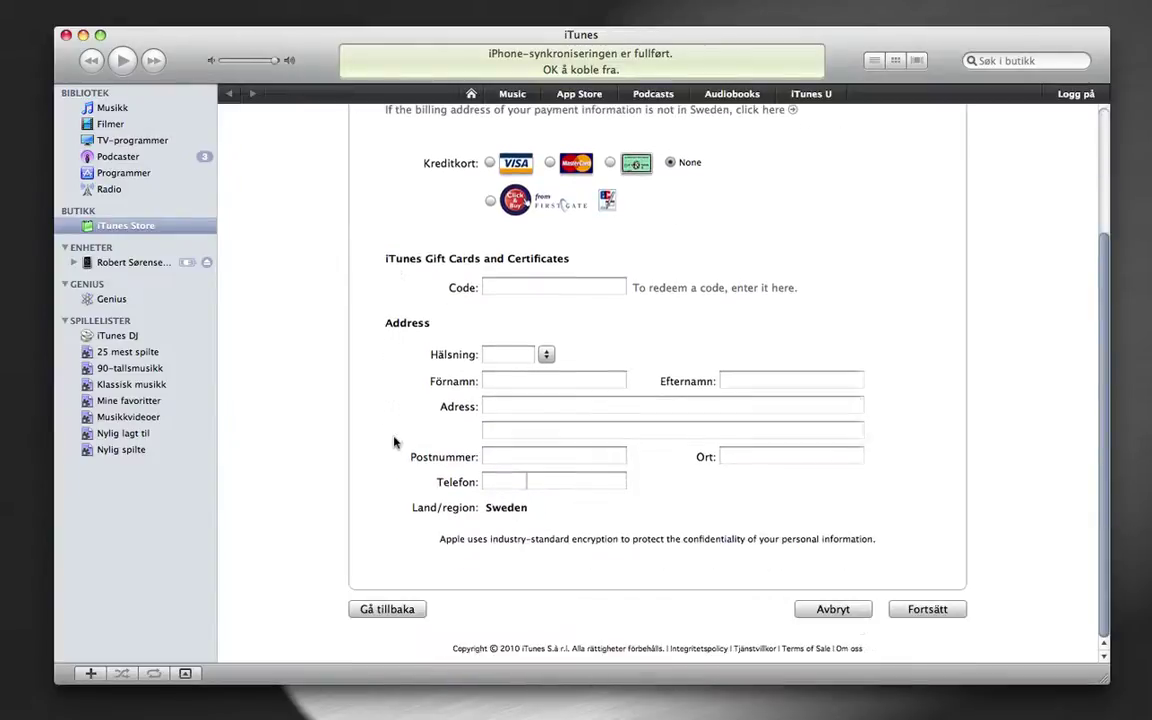
click(546, 359)
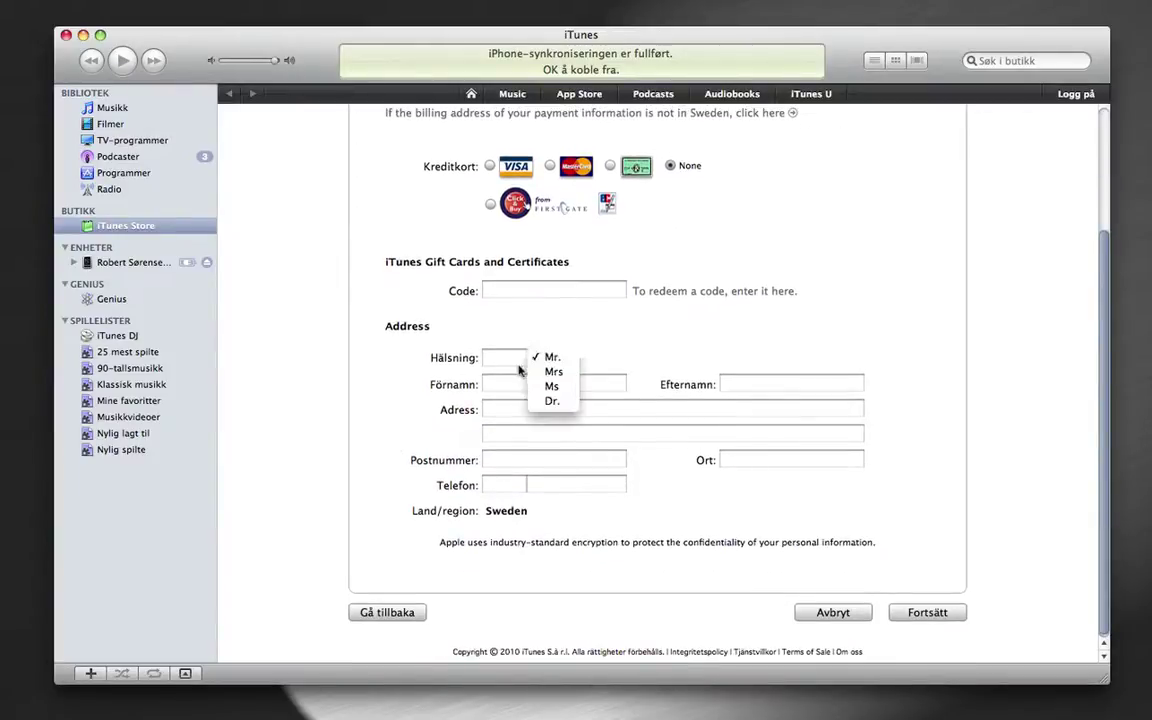
click(557, 362)
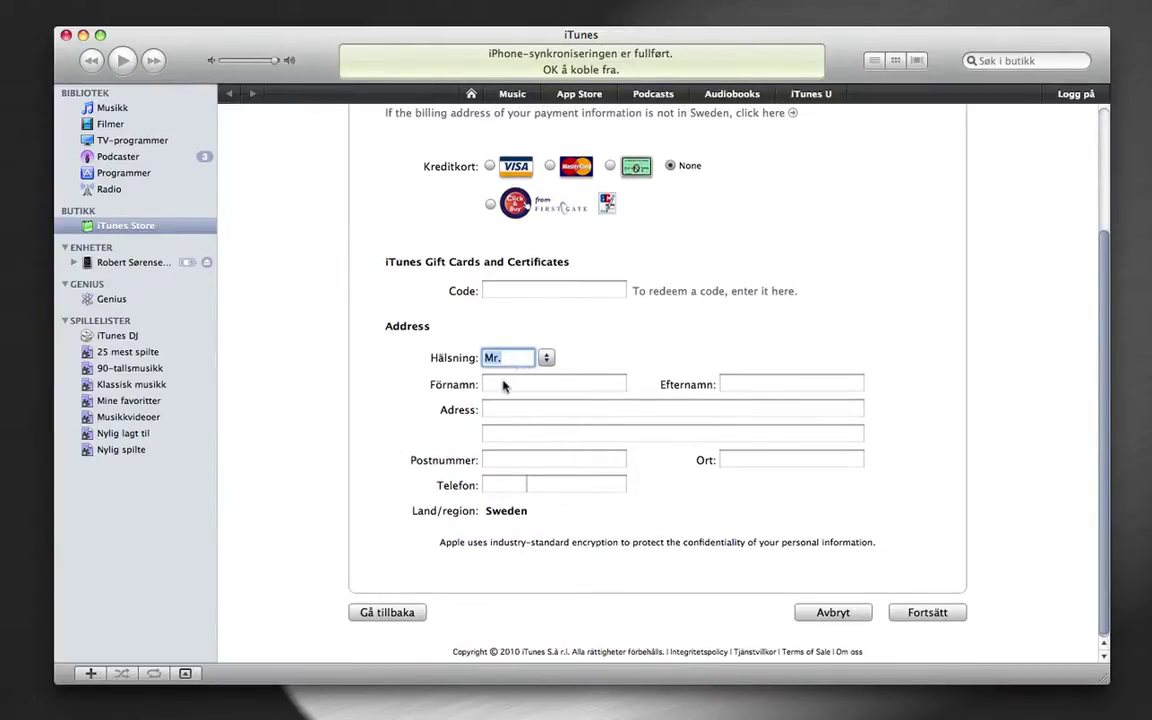
click(503, 384)
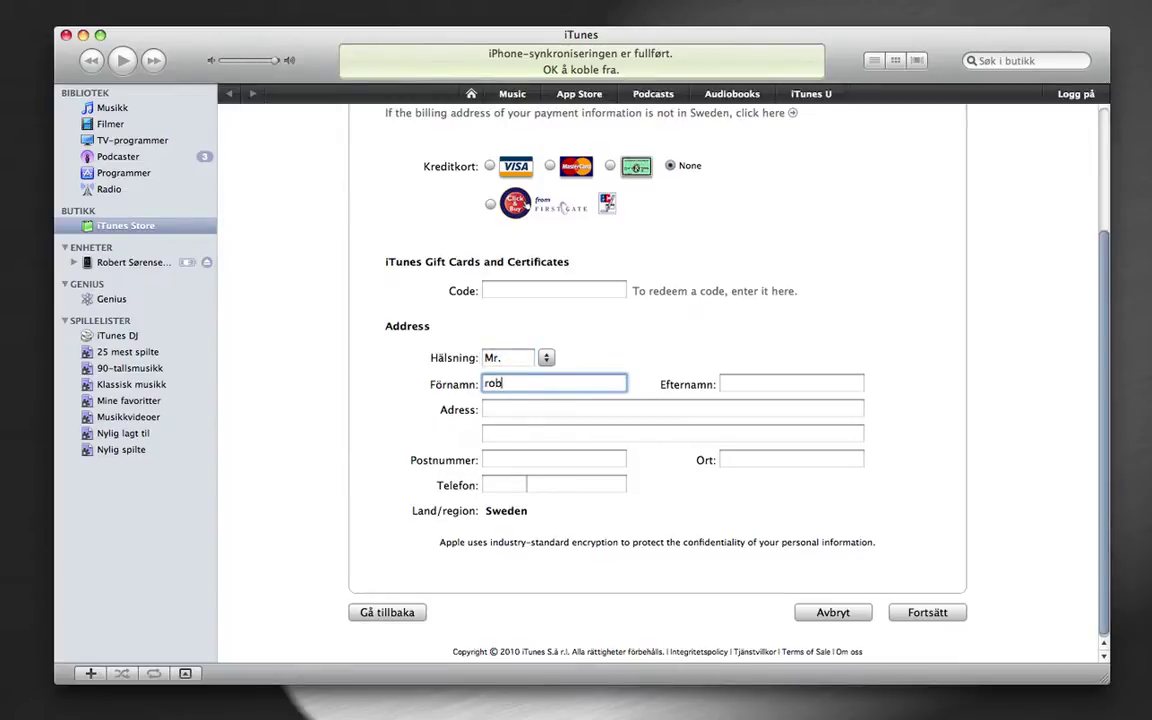
click(790, 384)
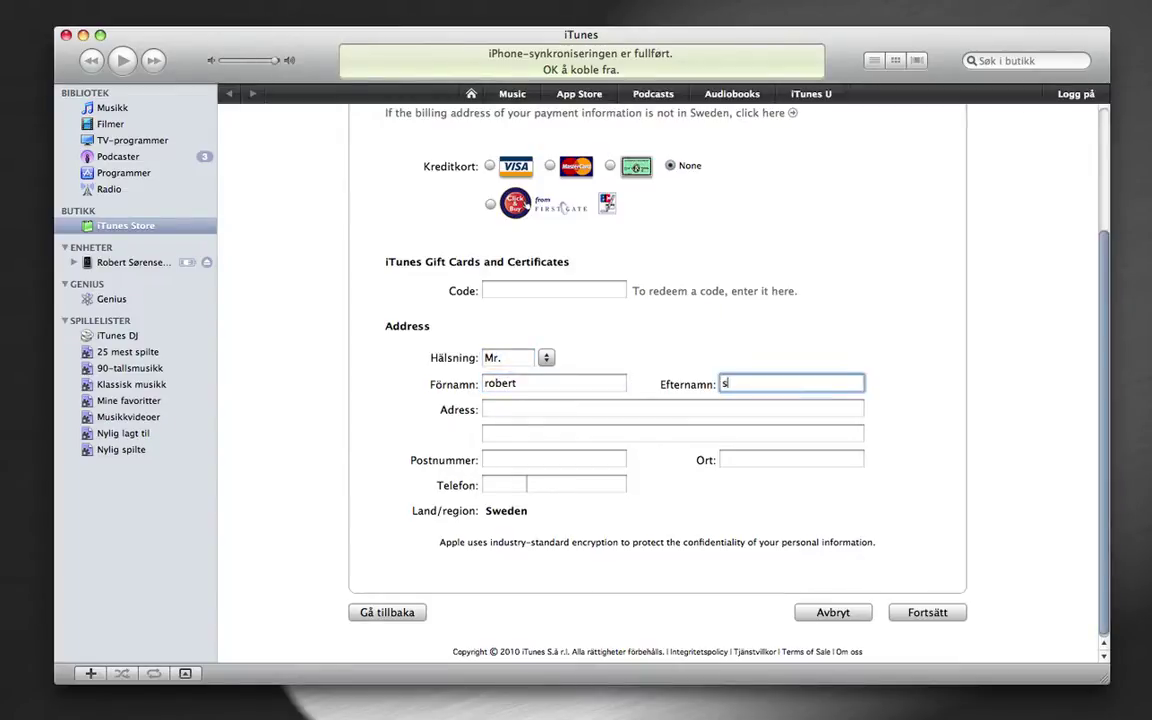
click(485, 408)
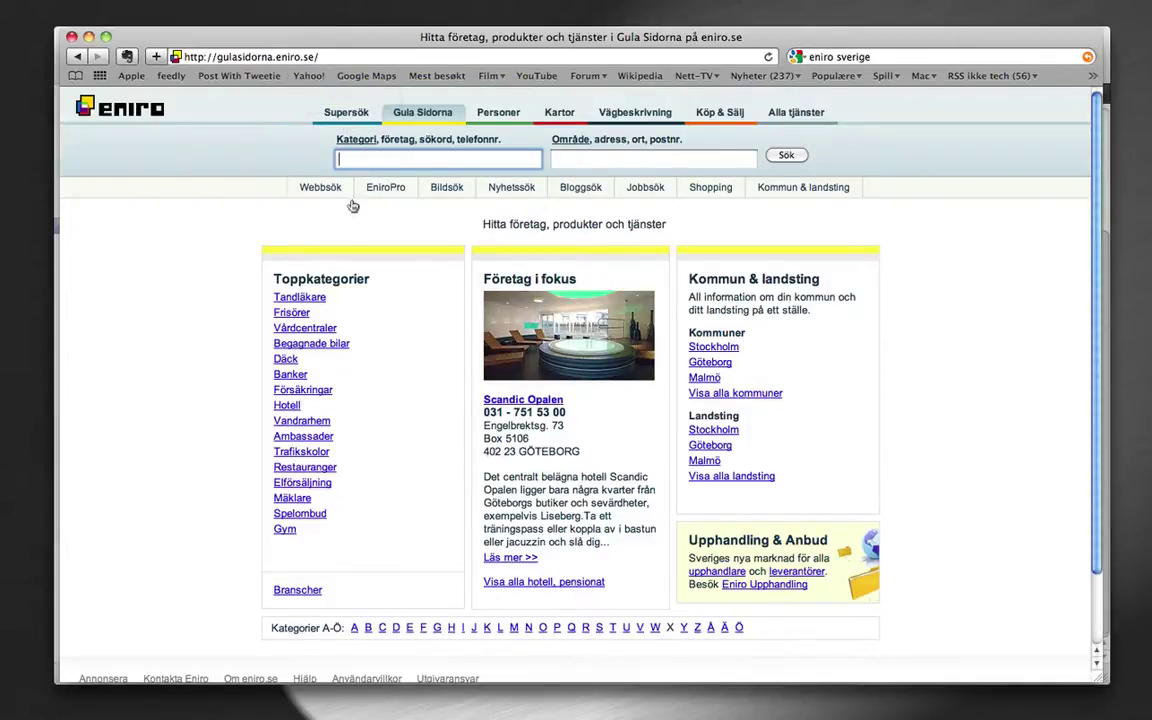
Open the 15 Ibis Hotel listings under Hotell and copy the first hotel's street address
click(284, 406)
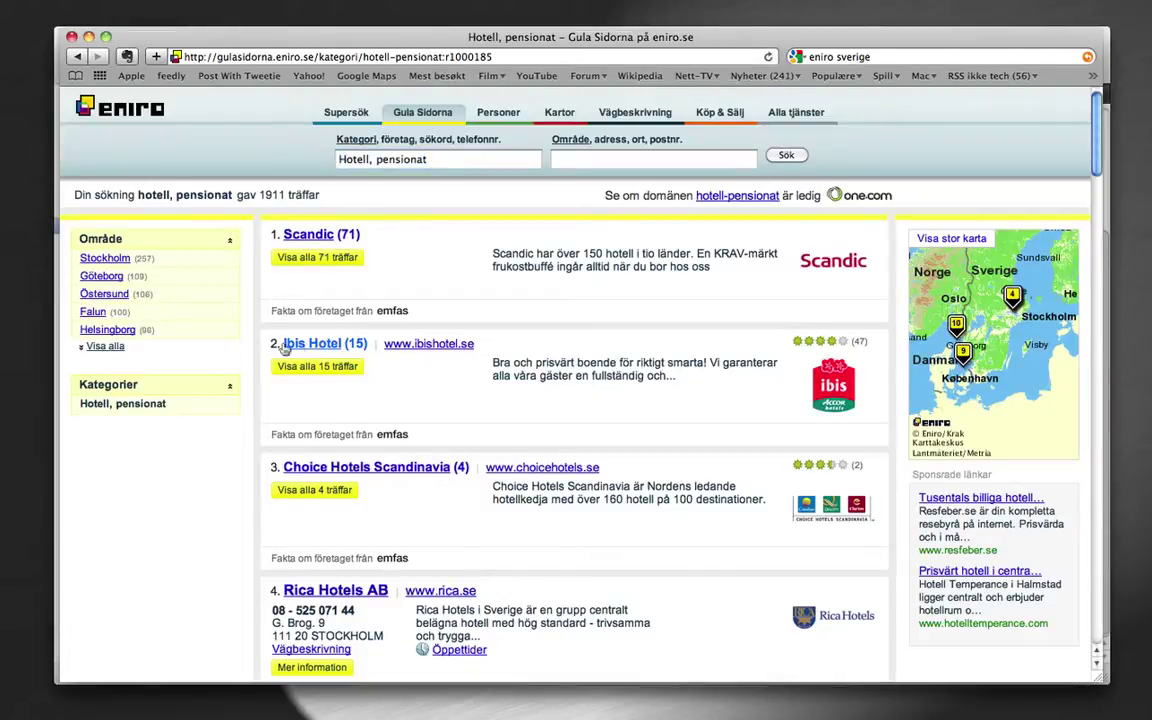
click(290, 344)
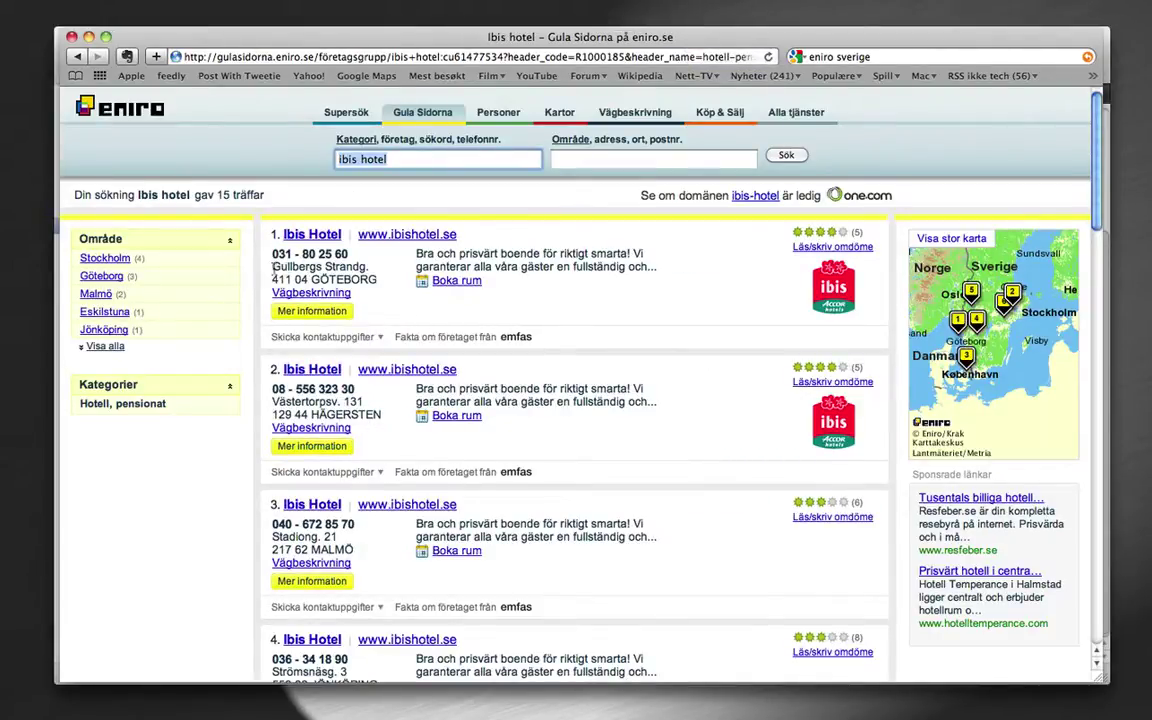
drag(273, 266, 366, 266)
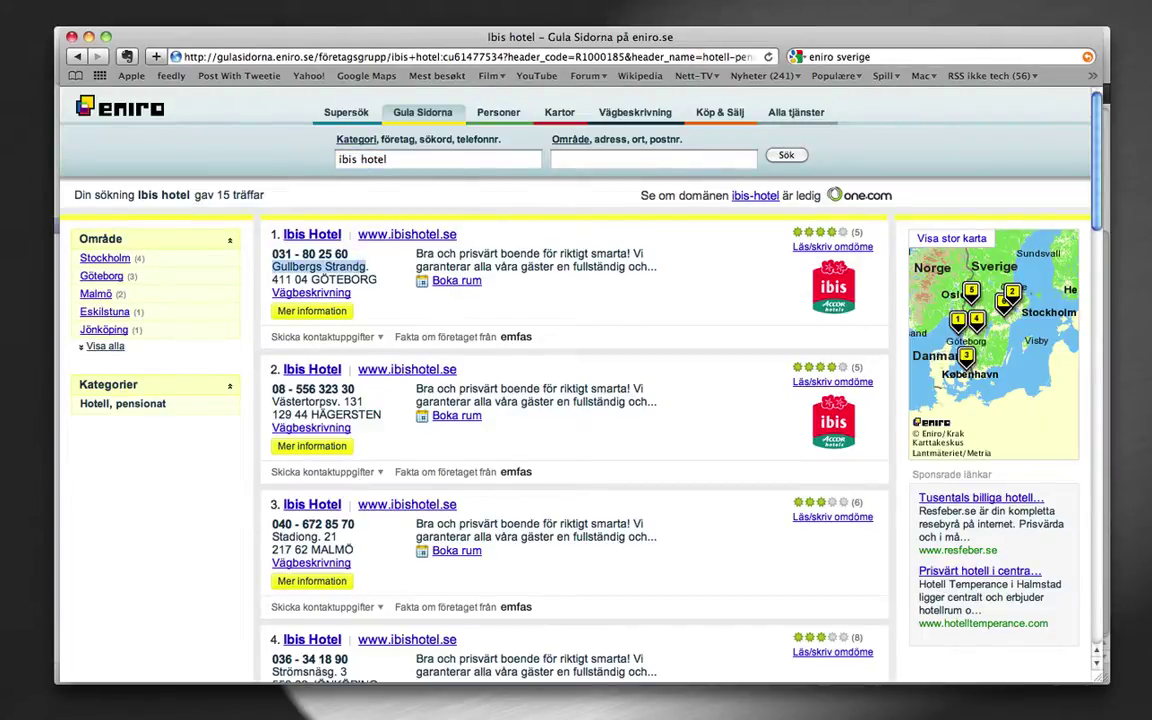
key(super+Tab)
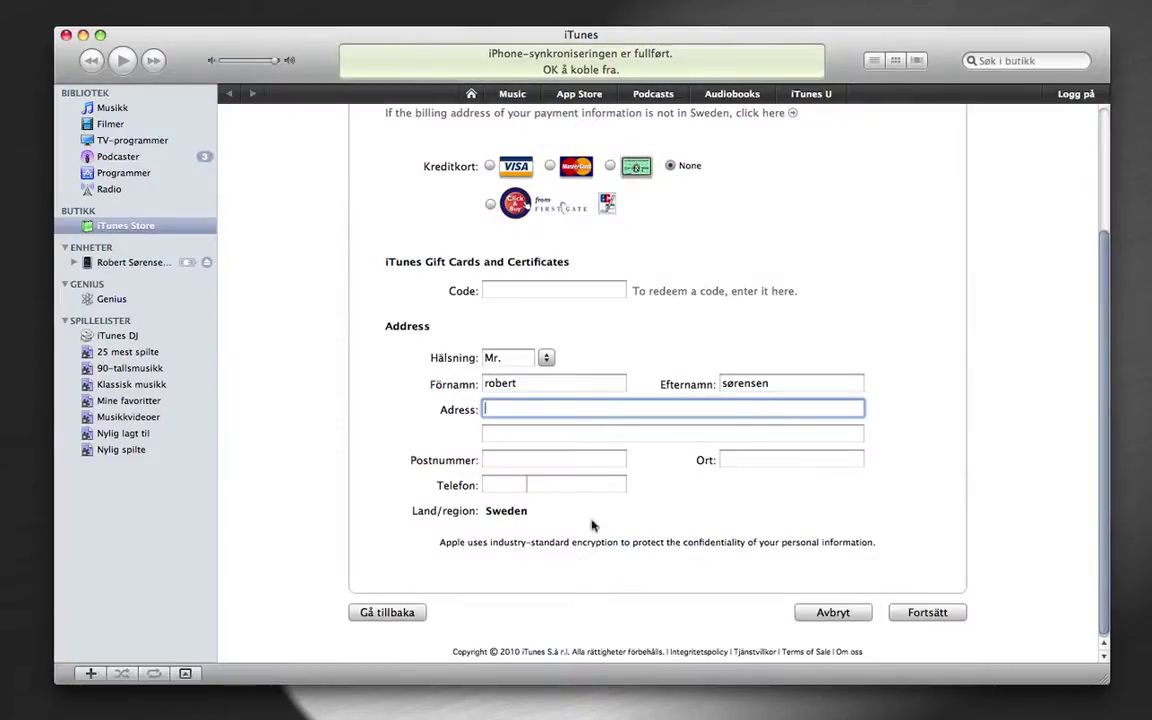
Paste the hotel's street address into Adress and copy its postal code and city from Eniro
text(Gullbergs Strandg)
click(533, 462)
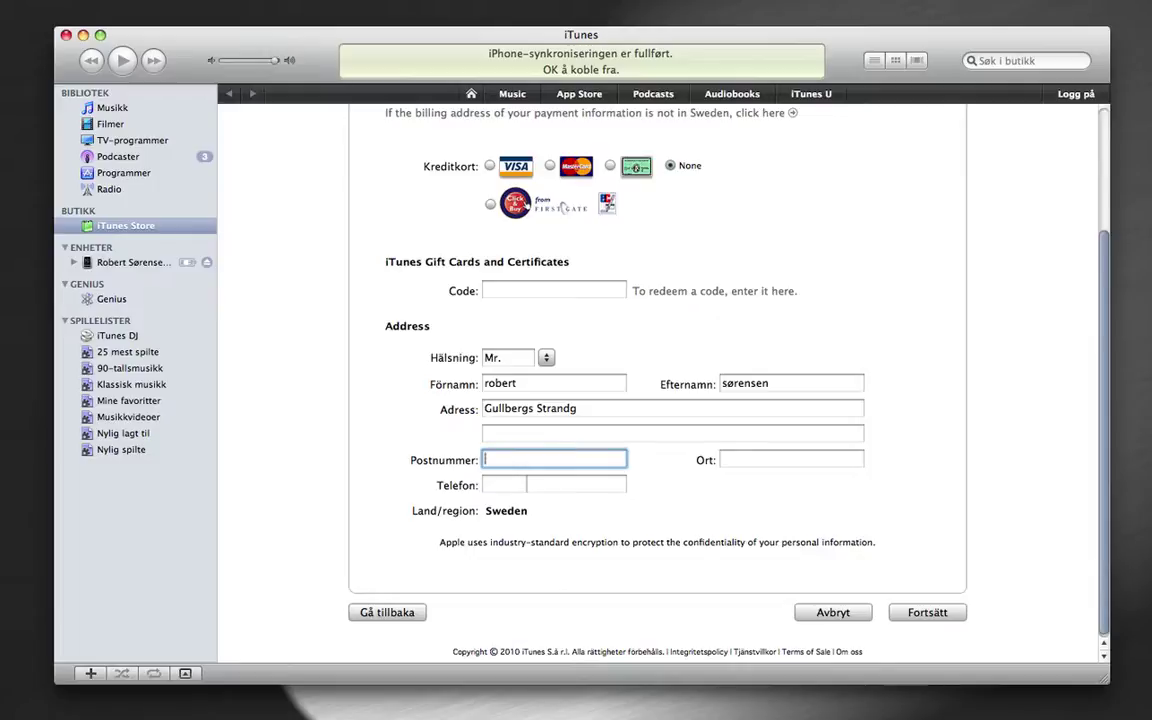
key(super+Tab)
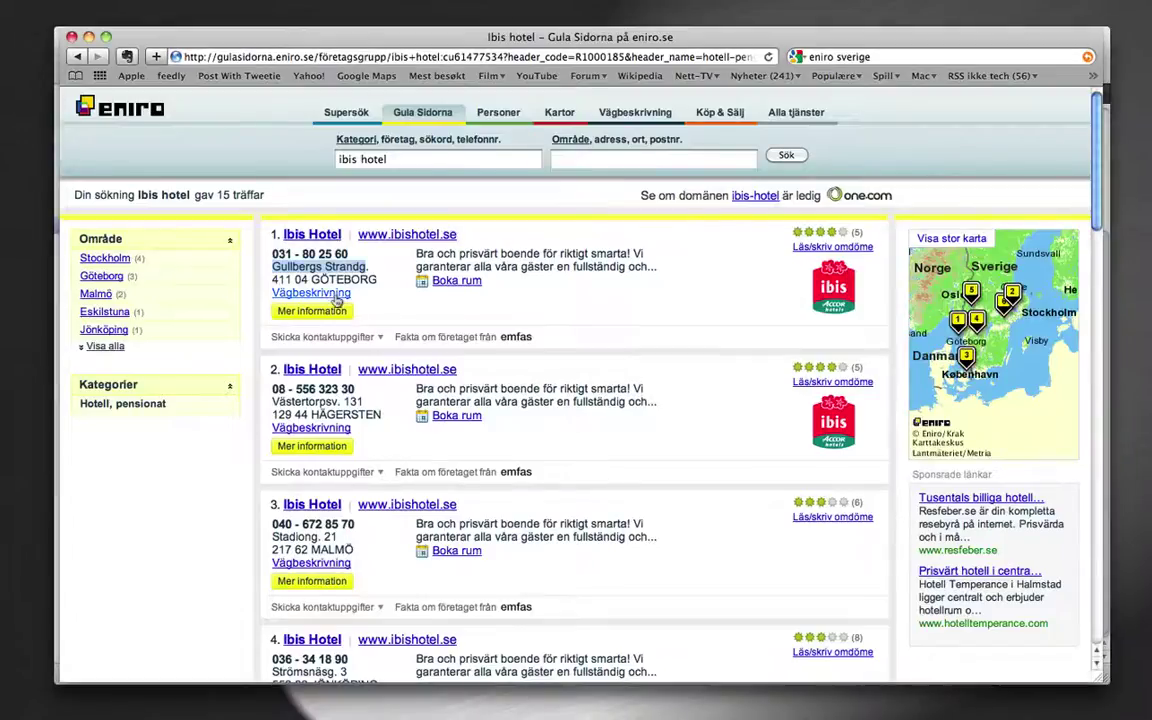
drag(304, 280, 270, 281)
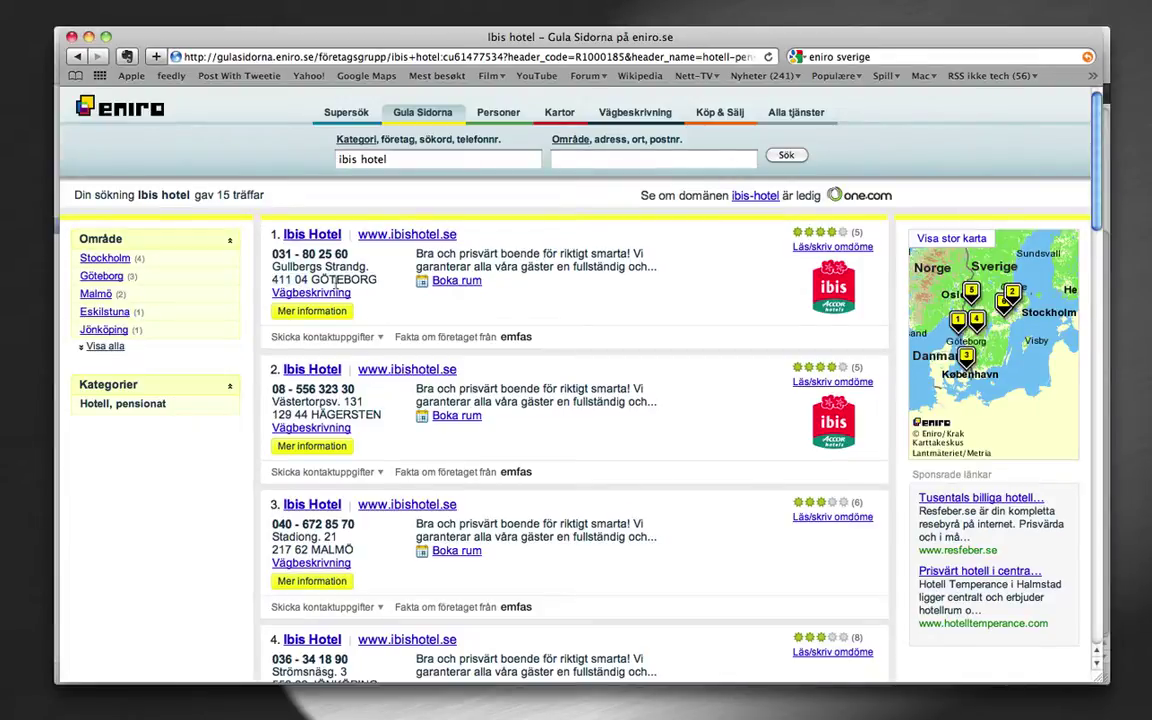
double_click(343, 280)
key(super+c)
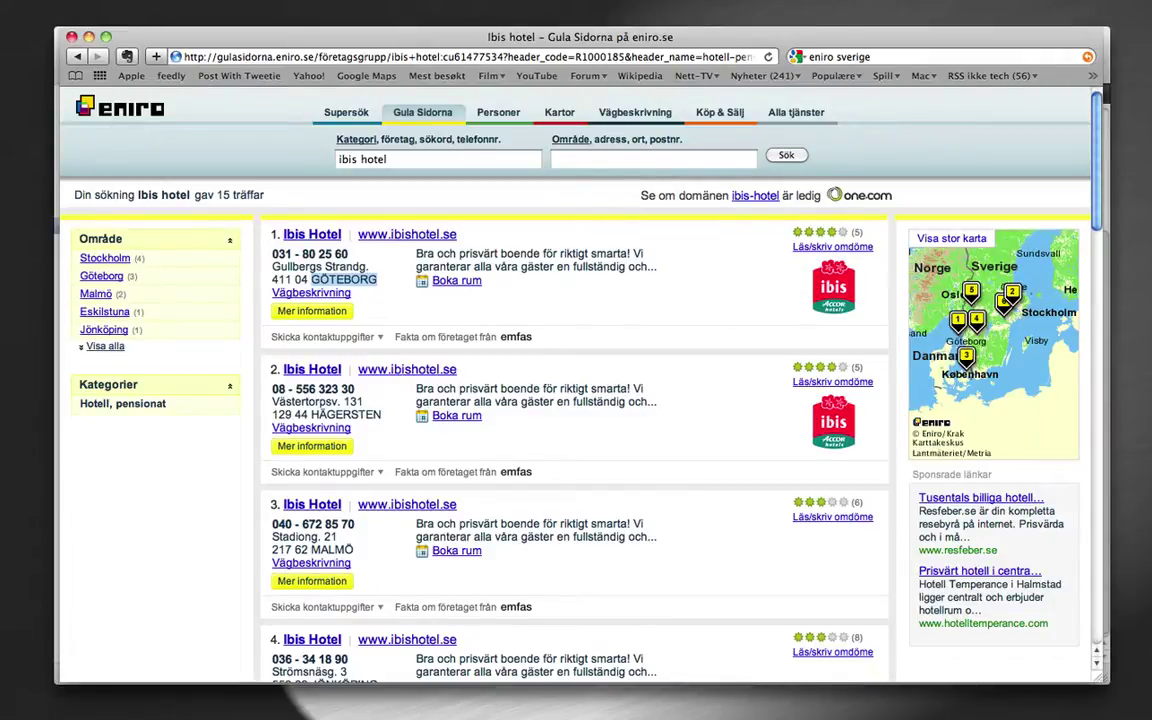
key(super+Tab)
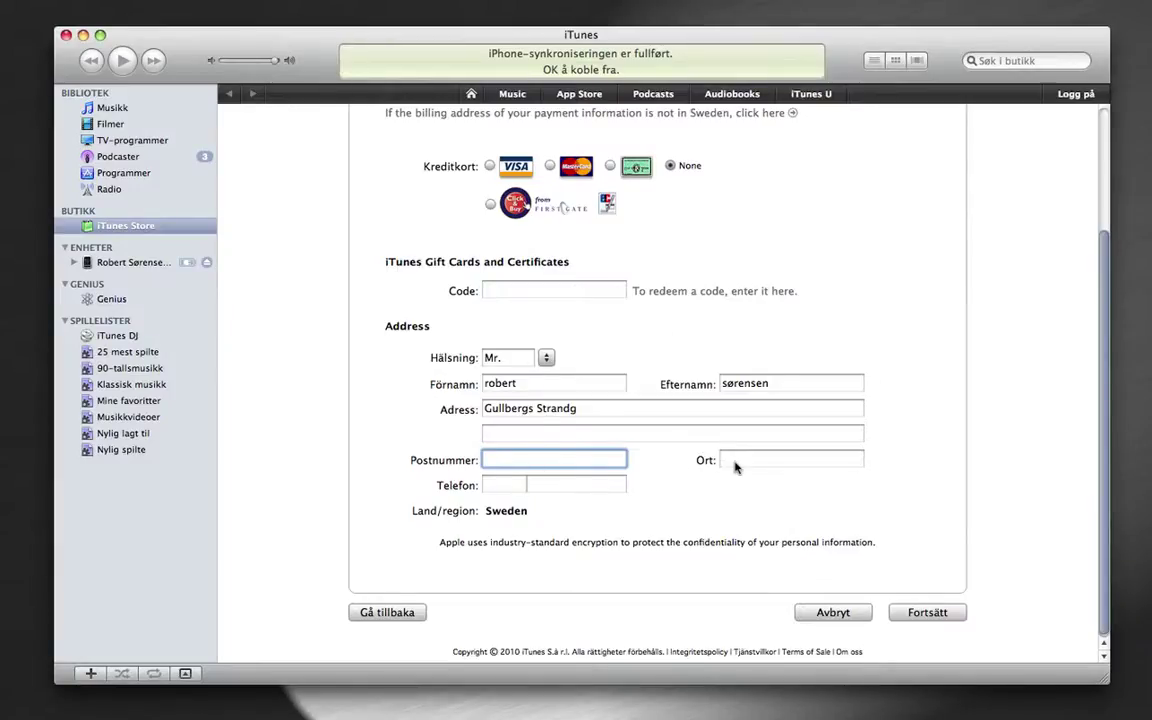
Fill in city GÖTEBORG and the postal code picked from the clipboard history
click(737, 460)
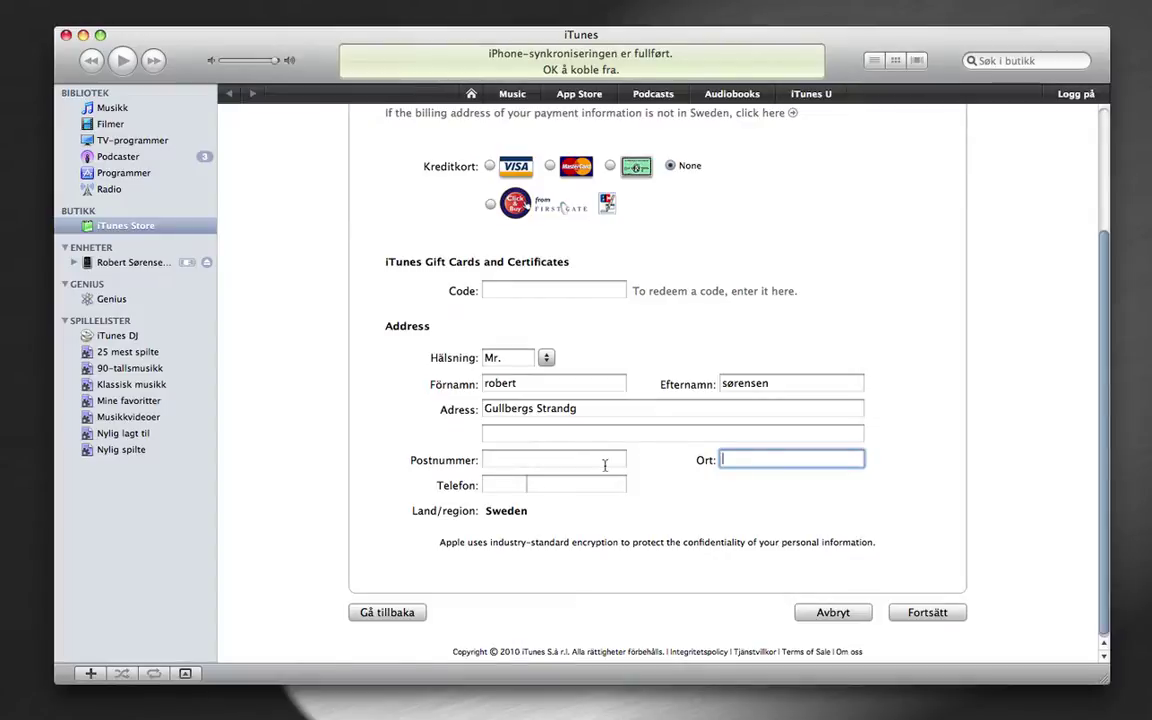
key(super+v)
click(530, 460)
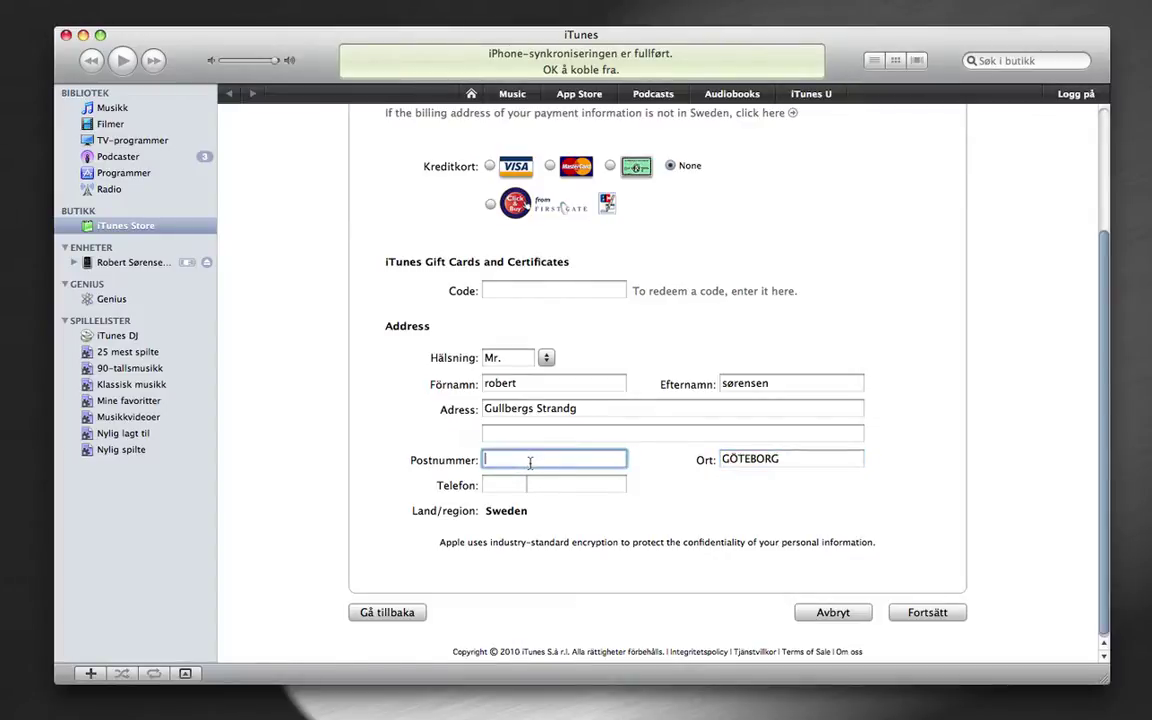
key(super+shift+v)
key(Down)
key(Right)
key(Down)
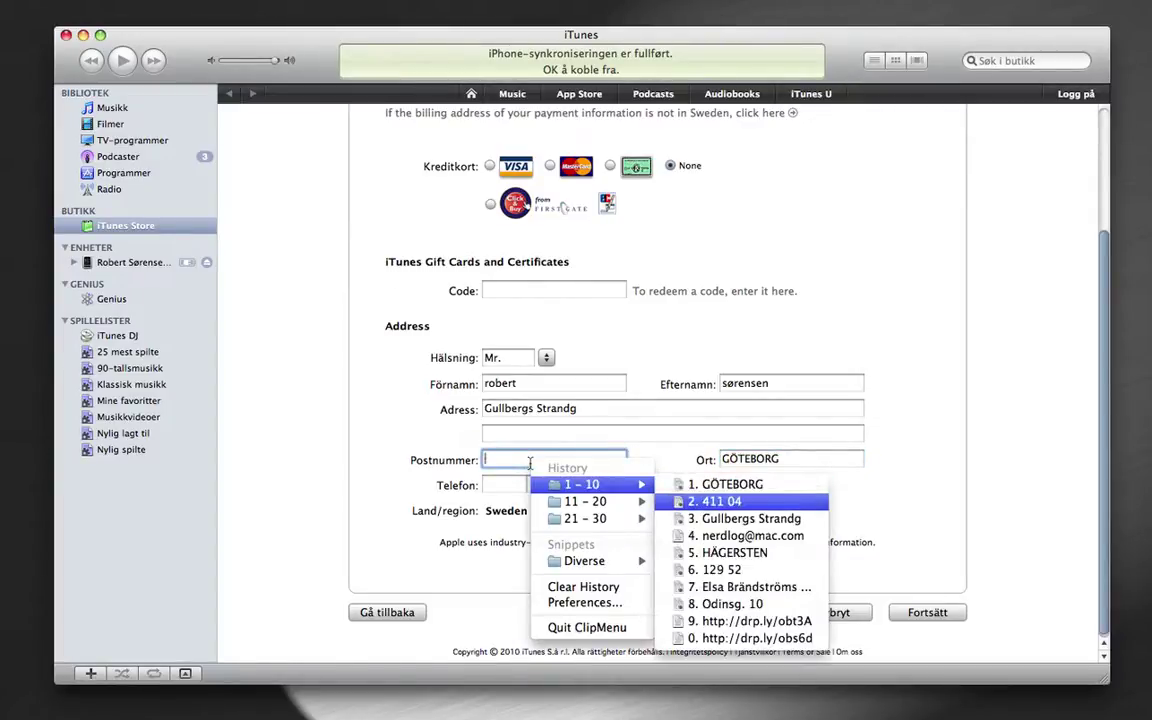
key(Return)
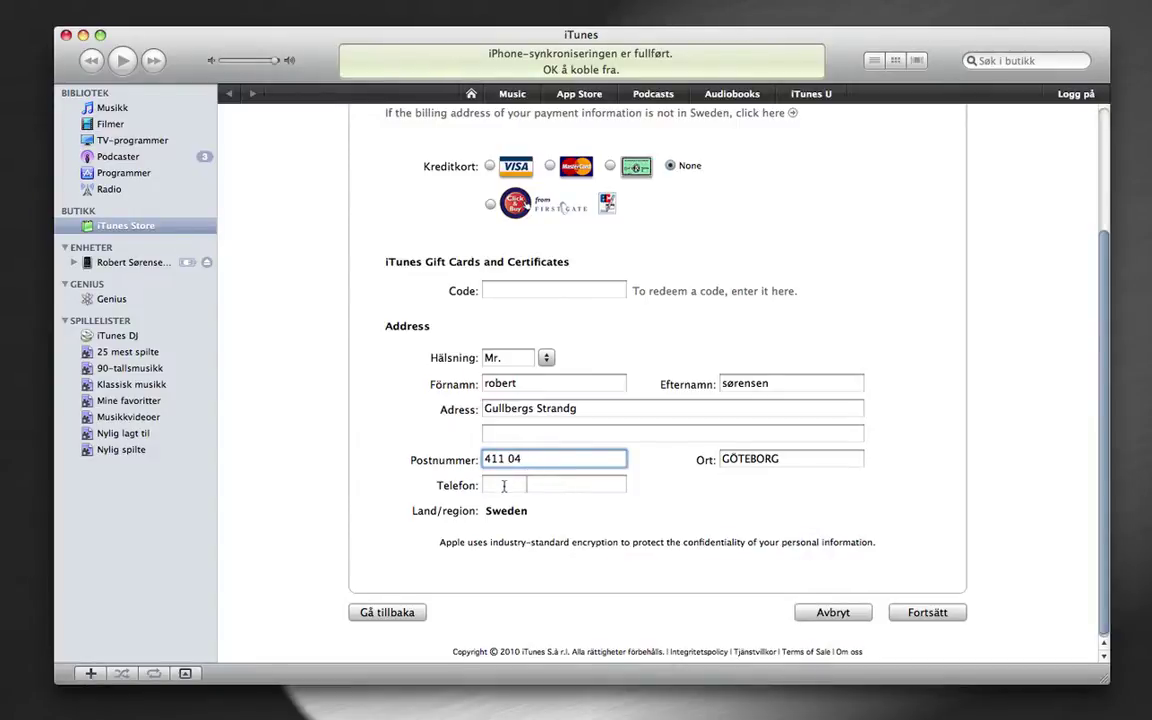
Enter the hotel's area code and local phone number from the Eniro listing into Telefon
click(505, 487)
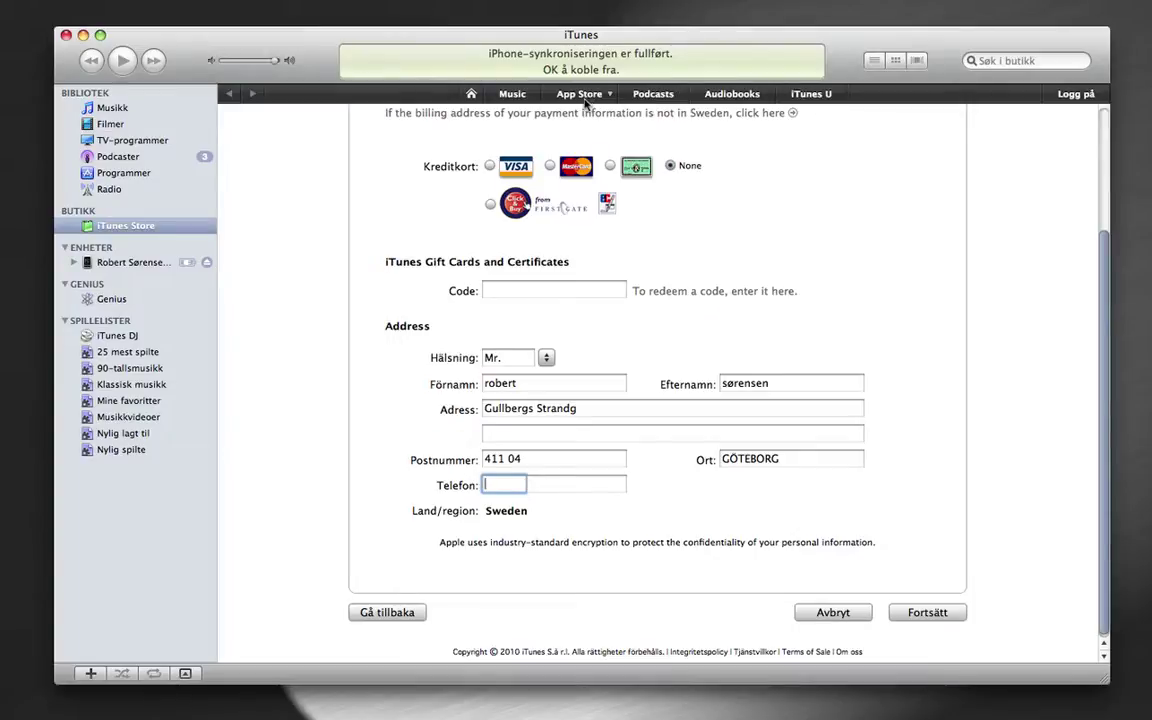
key(super+Tab)
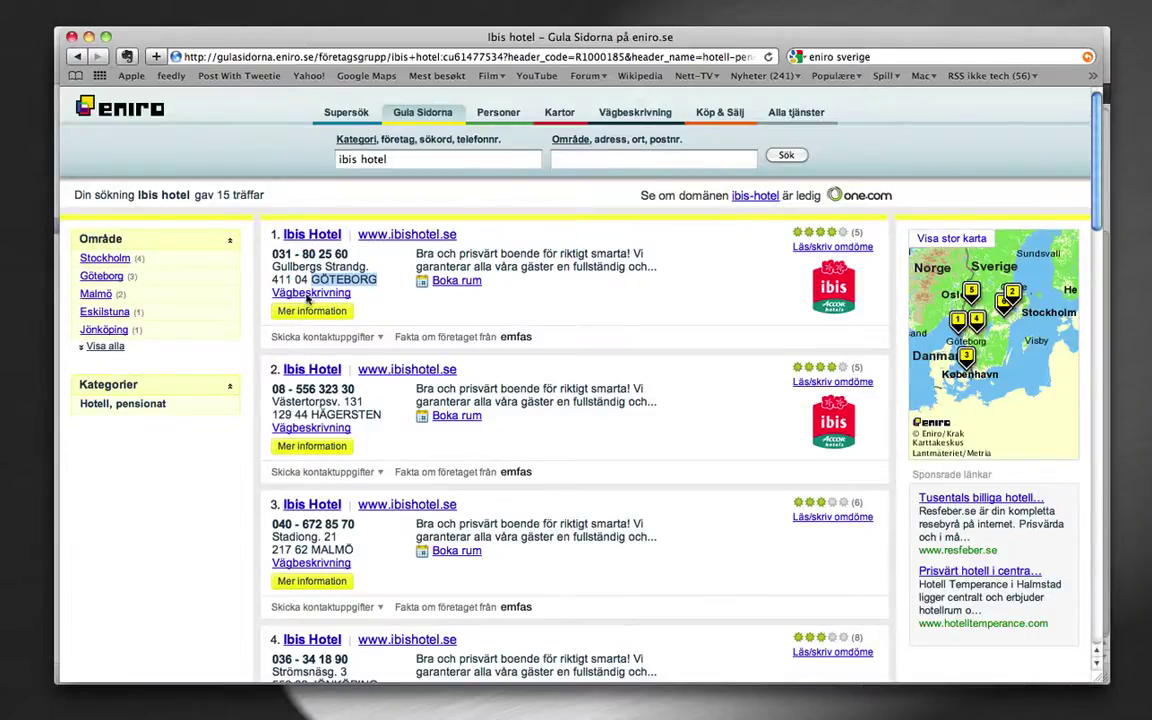
drag(349, 256, 302, 255)
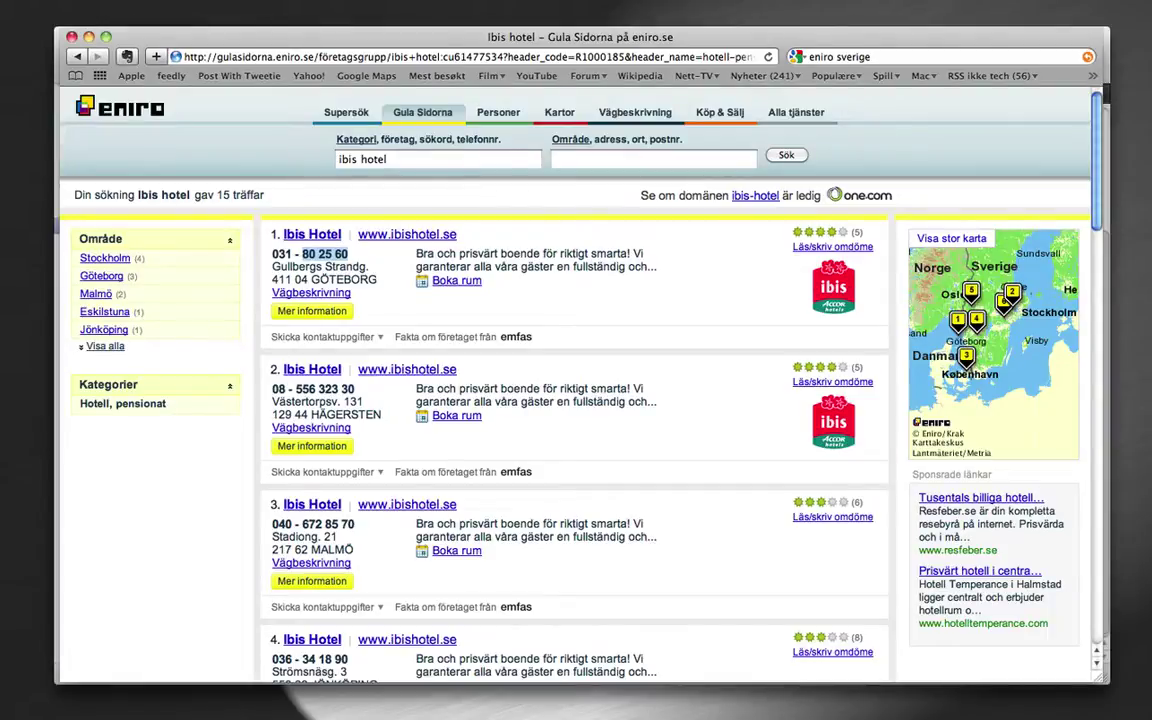
click(205, 716)
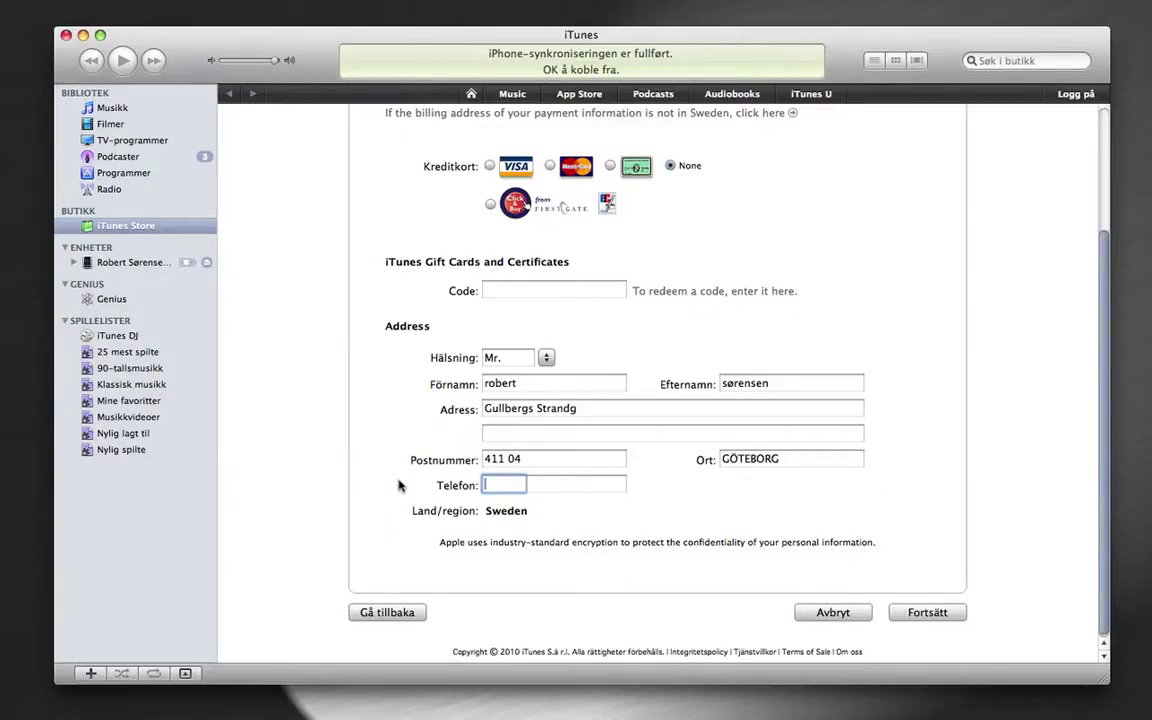
click(577, 484)
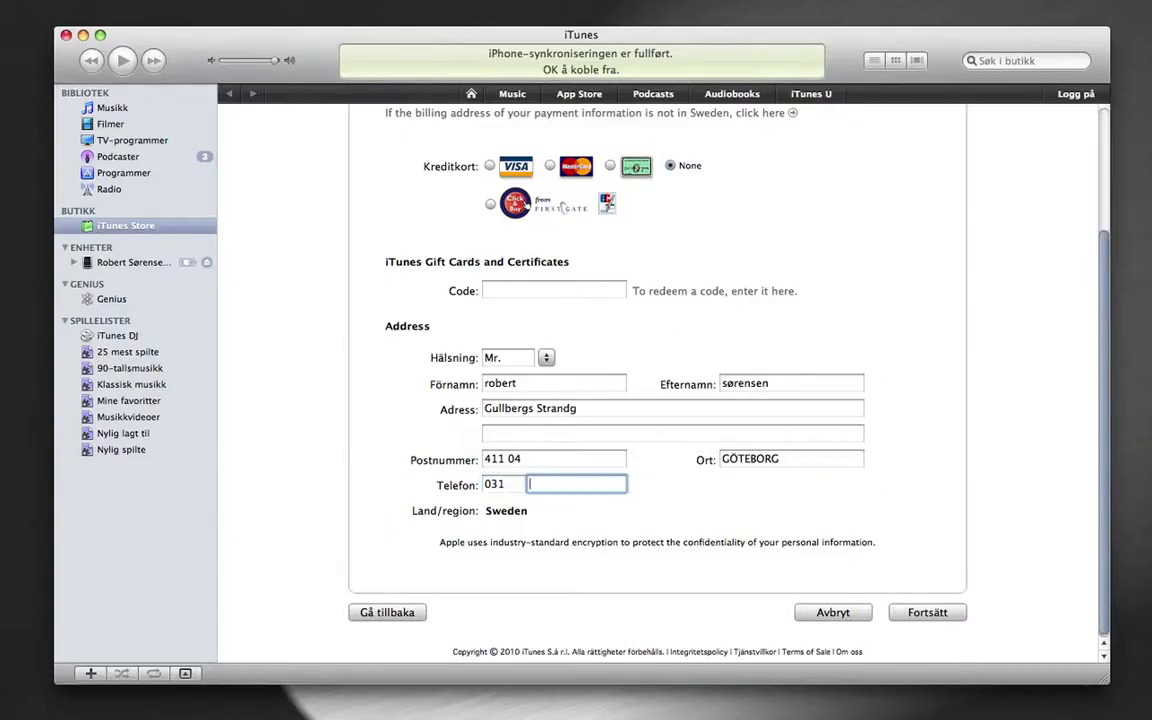
Submit the account form without a payment method and dismiss the verification e-mail notice
click(924, 613)
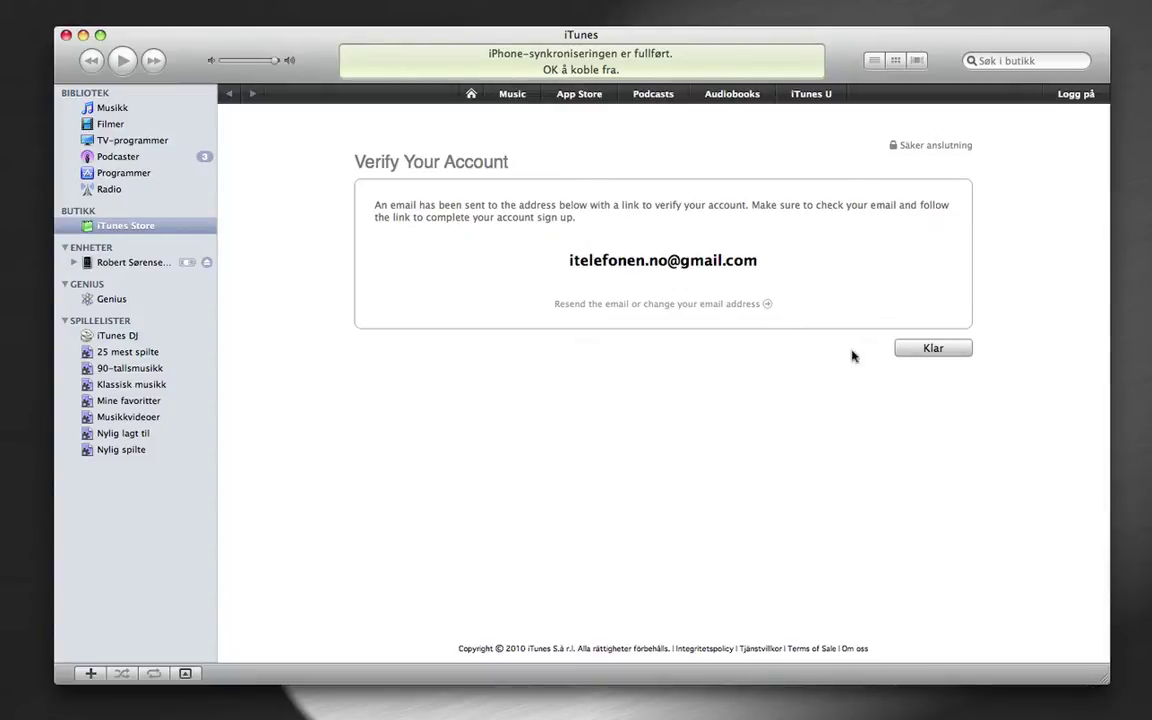
click(932, 349)
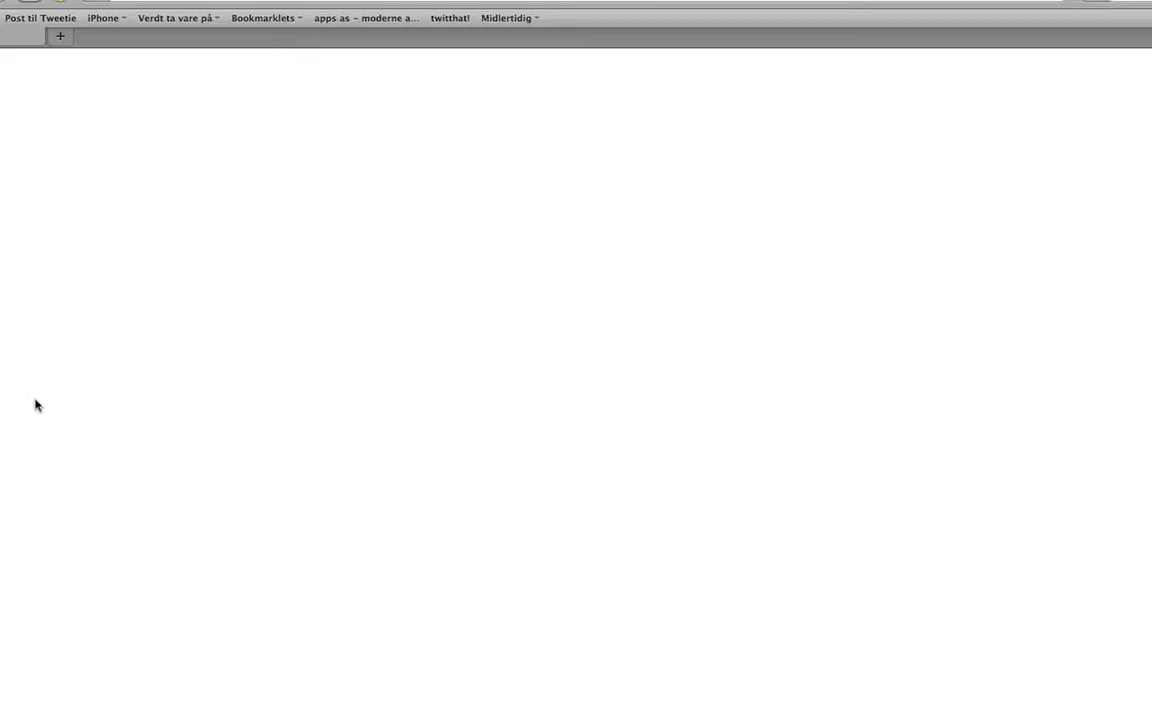
Open a new Safari tab and narrow the browser window for the verification link
key(super+t)
drag(1151, 719, 965, 719)
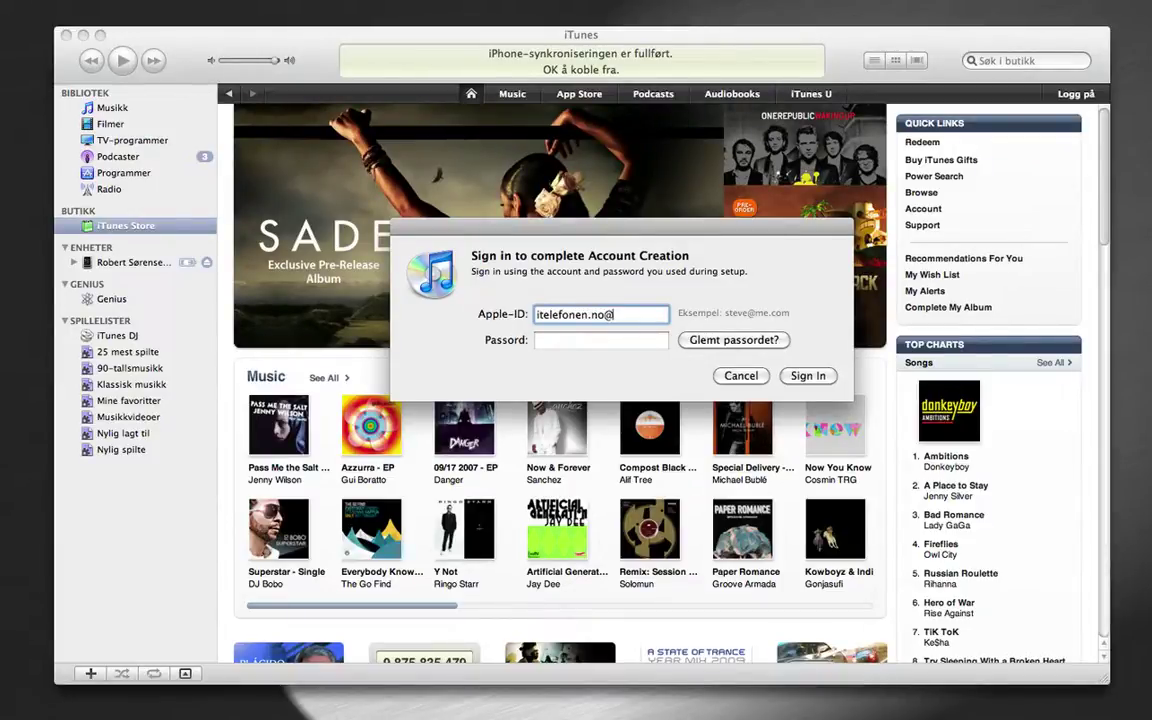
Finish entering the Apple ID e-mail, enter the account password, and sign in
text(gmail.com)
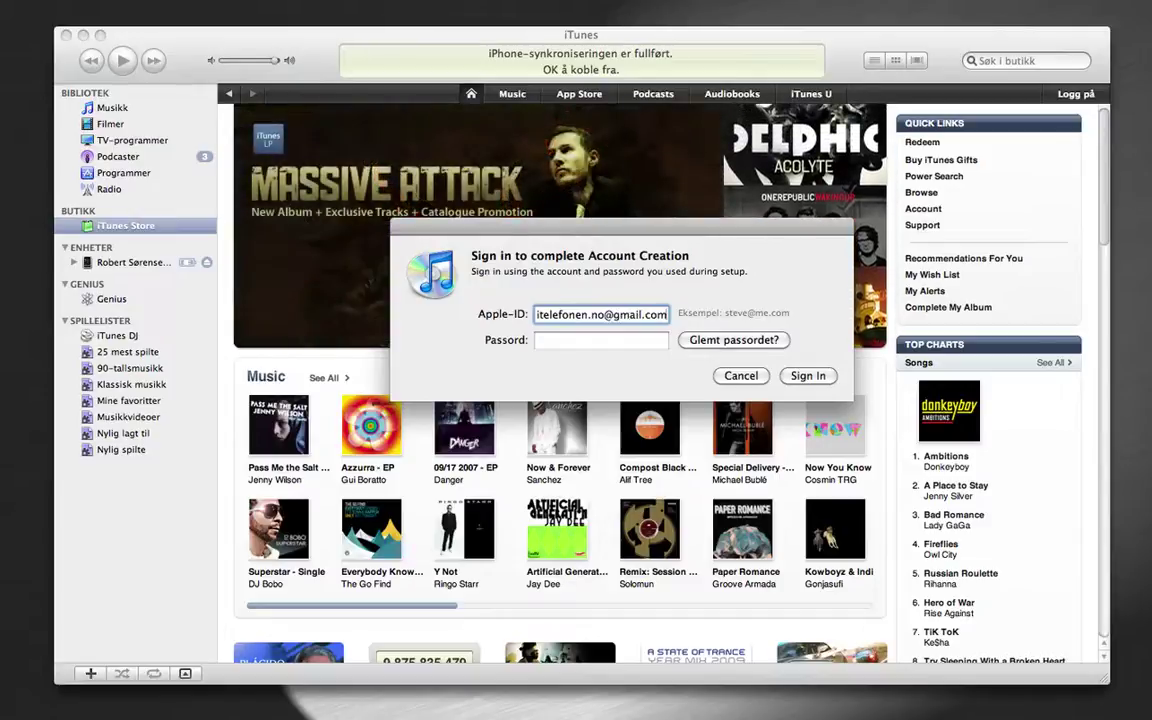
key(Tab)
text(******)
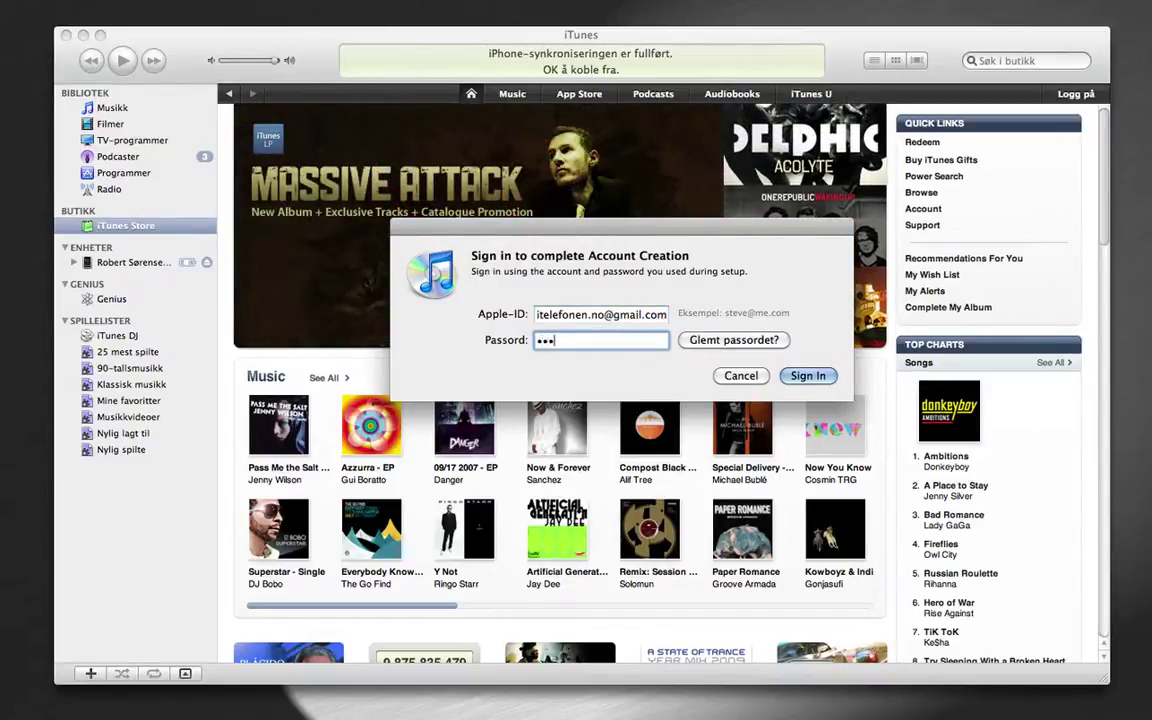
click(808, 376)
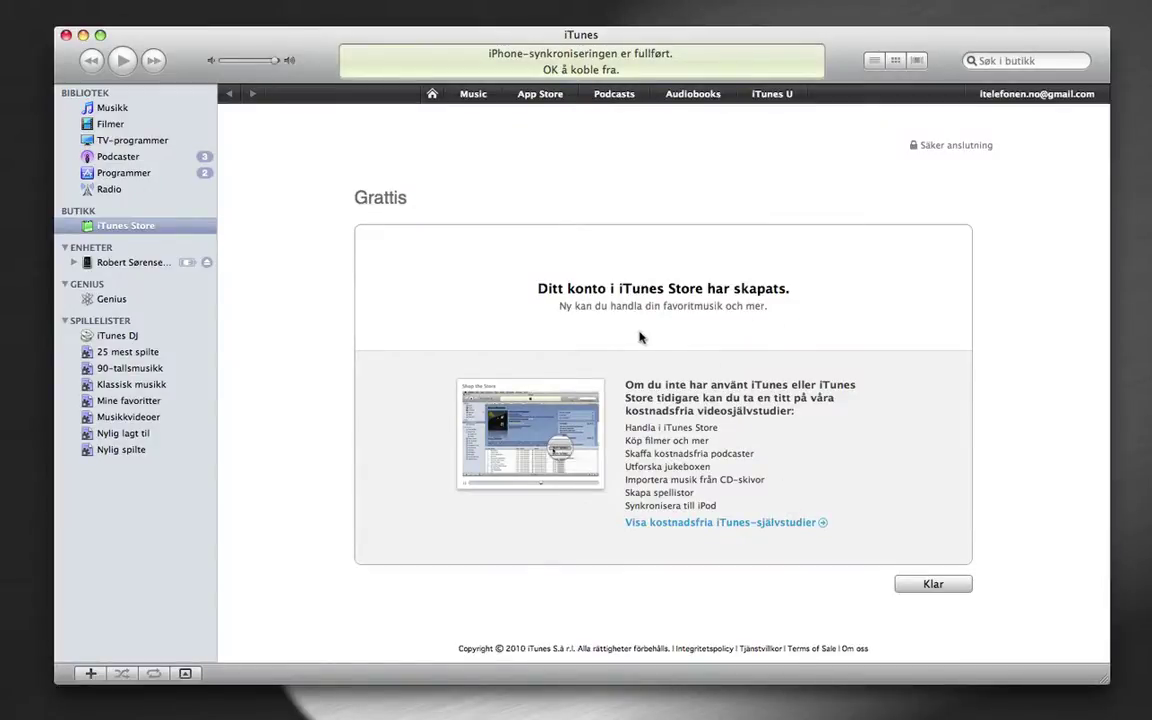
Dismiss the Grattis account-created page with Klar and scroll down the store
click(932, 585)
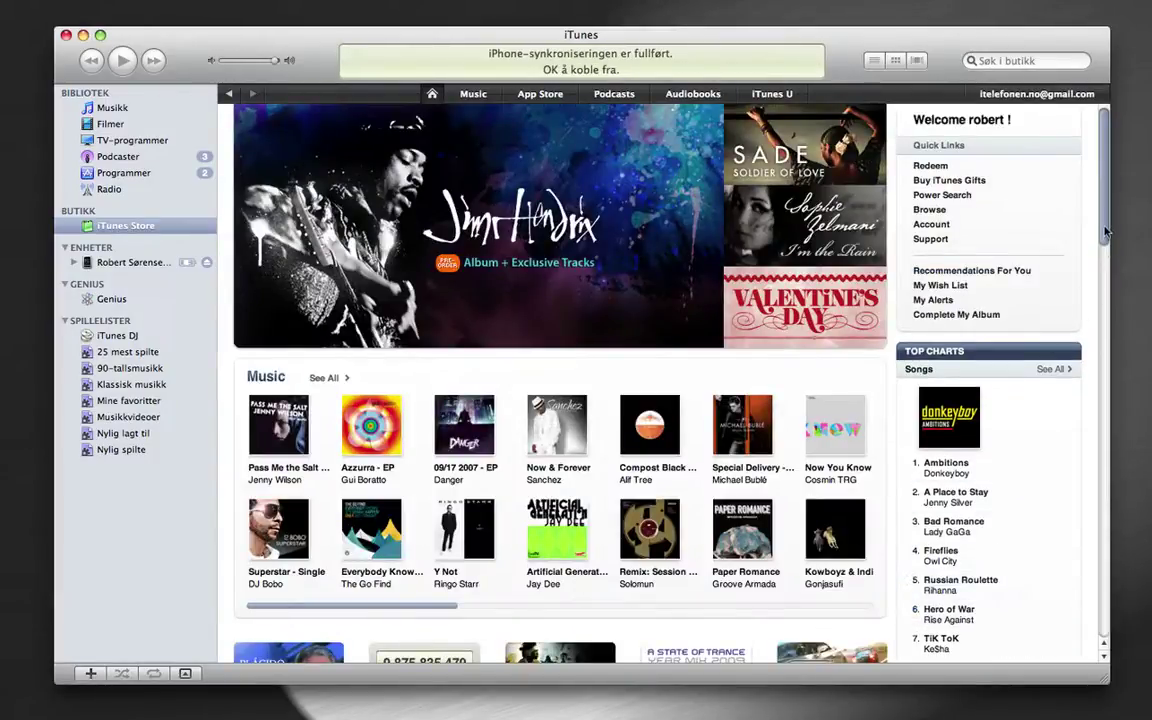
scroll(1105, 329, down, 5)
drag(1105, 329, 605, 137)
In the App Store section, get Mario & Friends Lite for FREE from the Free Apps list
click(478, 93)
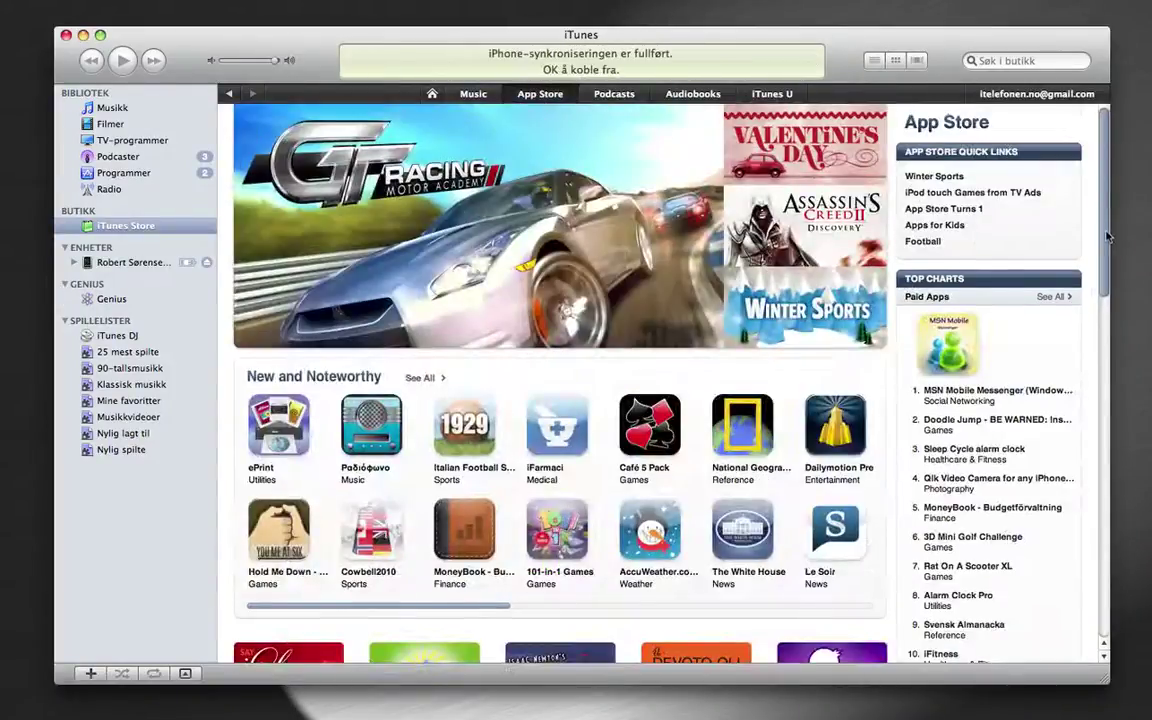
drag(1098, 255, 1105, 325)
mouse_move(946, 534)
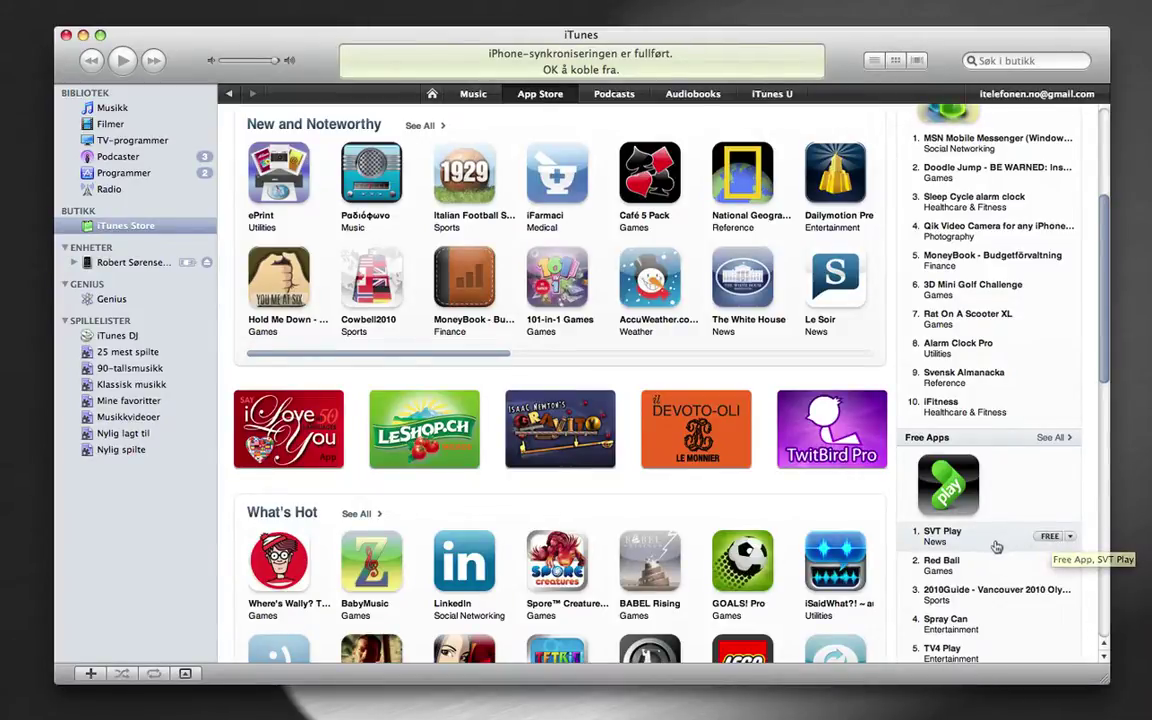
scroll(1045, 540, down, 1)
scroll(1000, 548, up, 3)
scroll(992, 550, down, 5)
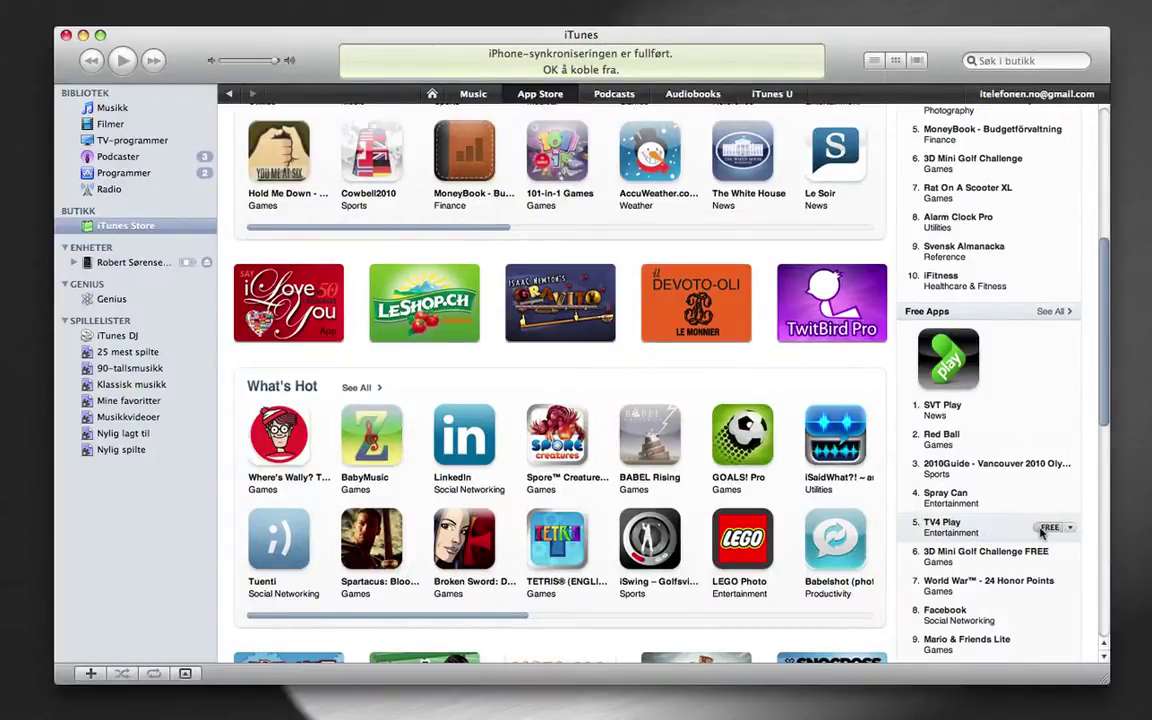
scroll(1045, 530, down, 2)
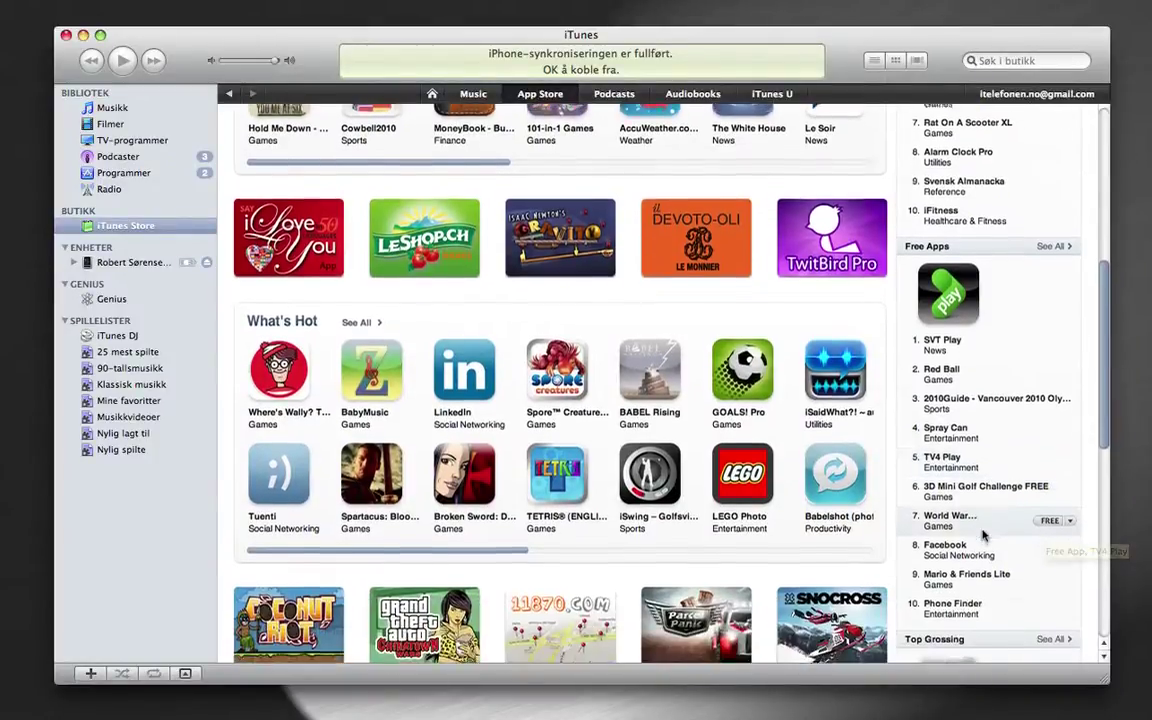
scroll(980, 537, down, 1)
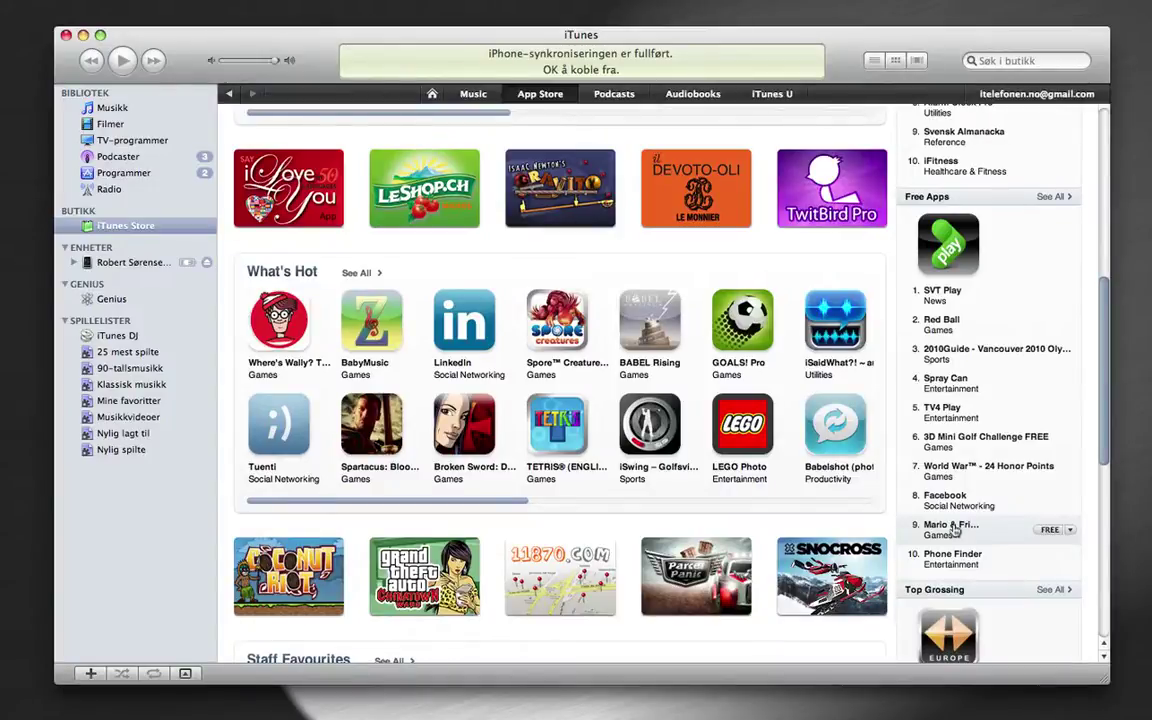
click(1048, 530)
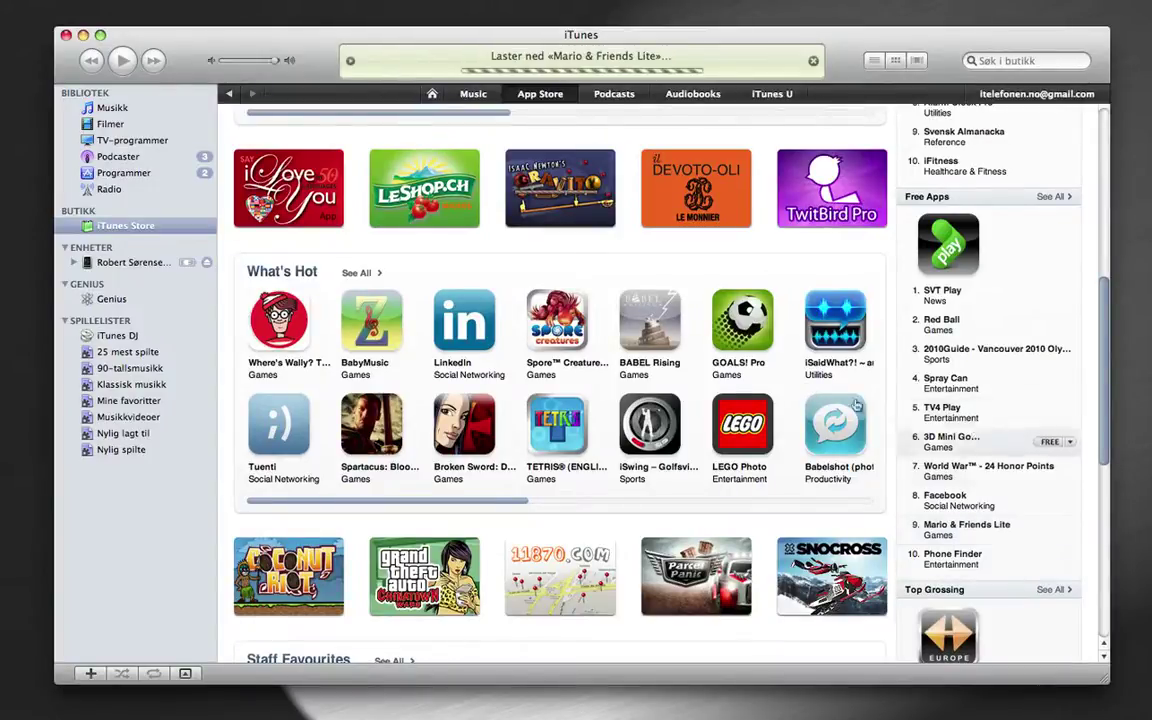